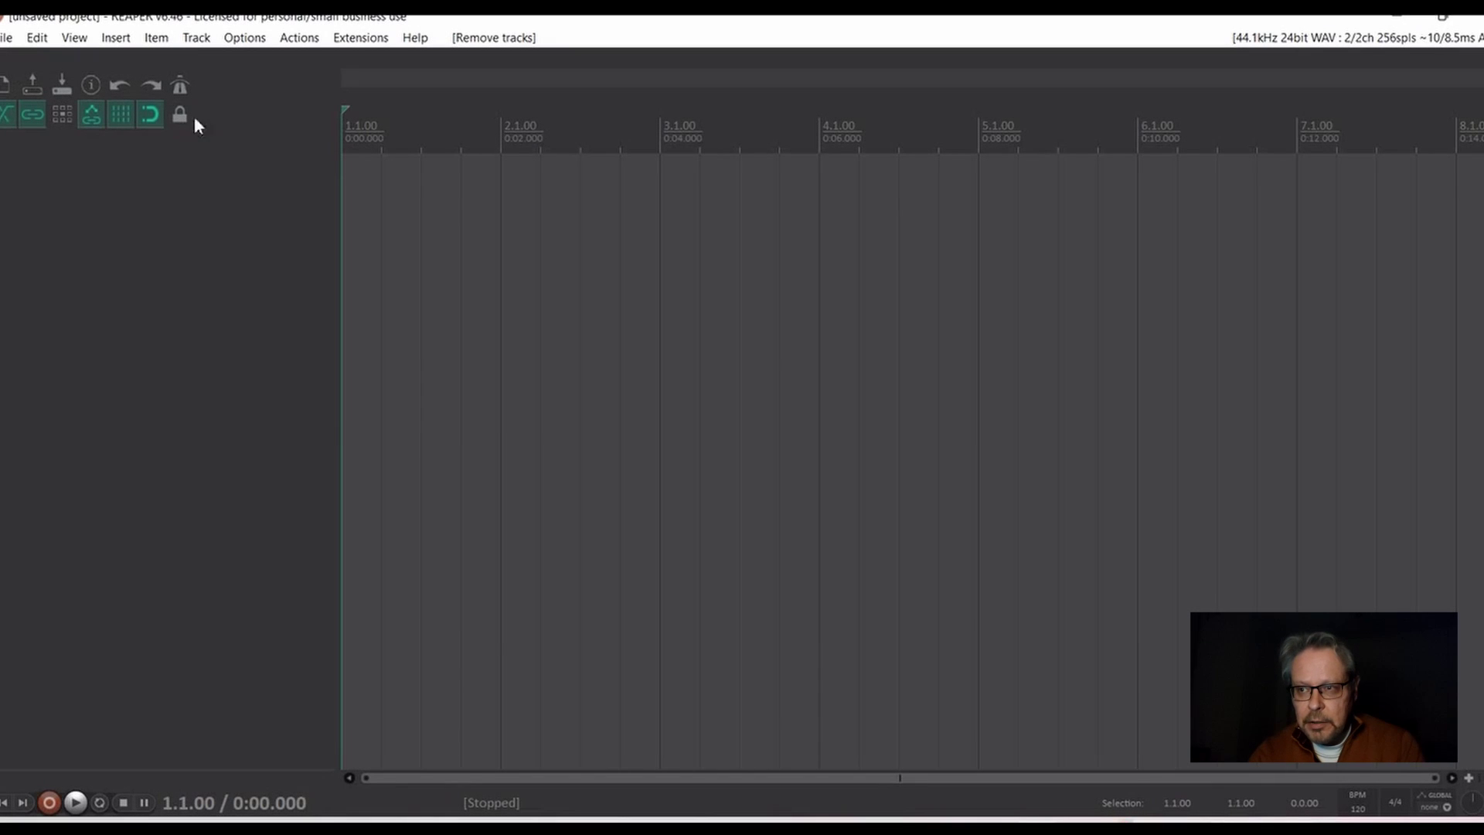
Insert SampleTank 4 (IK Multimedia) as a virtual instrument on a new track, declining extra output tracks.
left_click(205, 43)
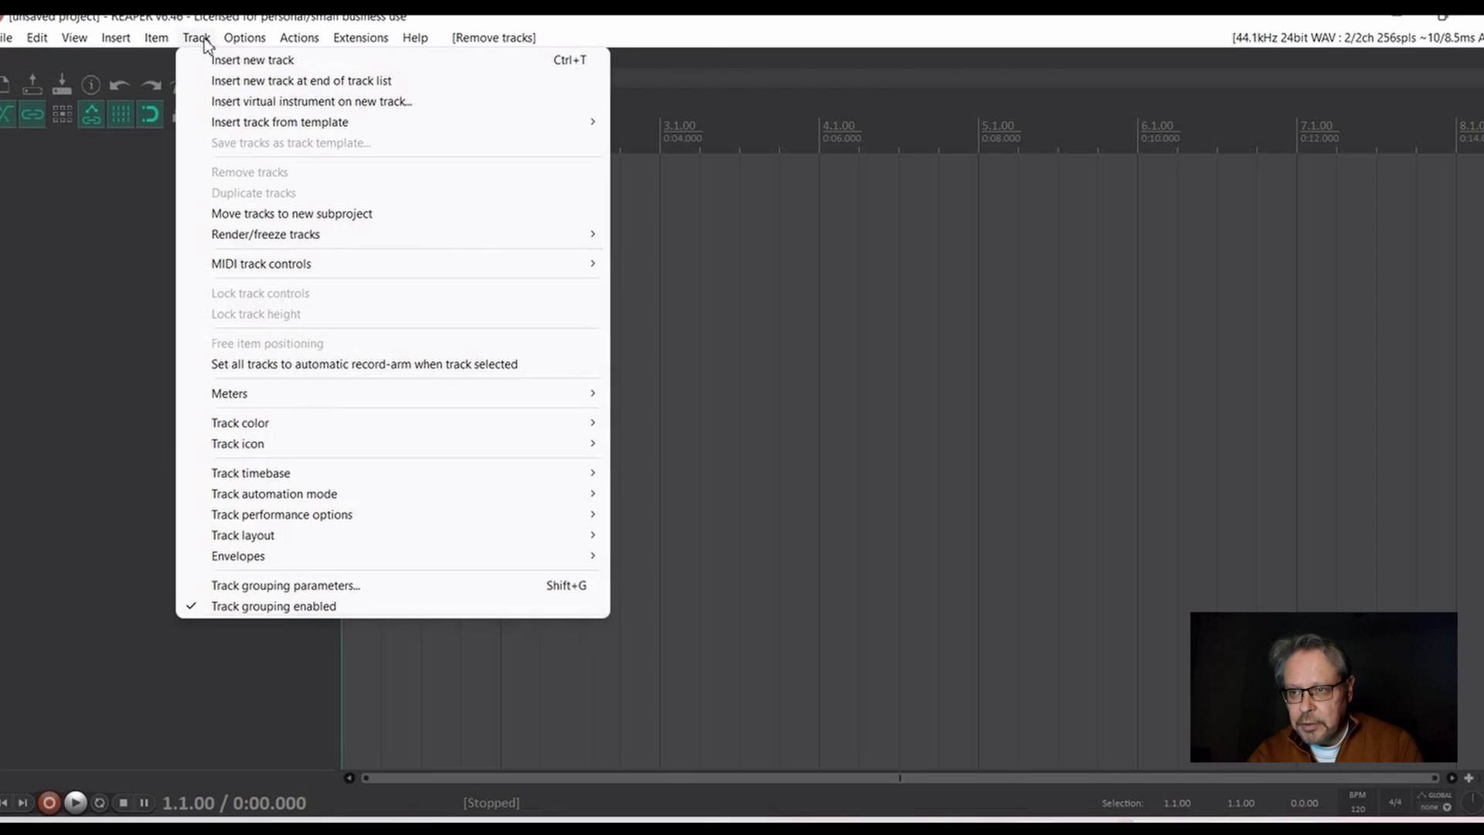
left_click(271, 107)
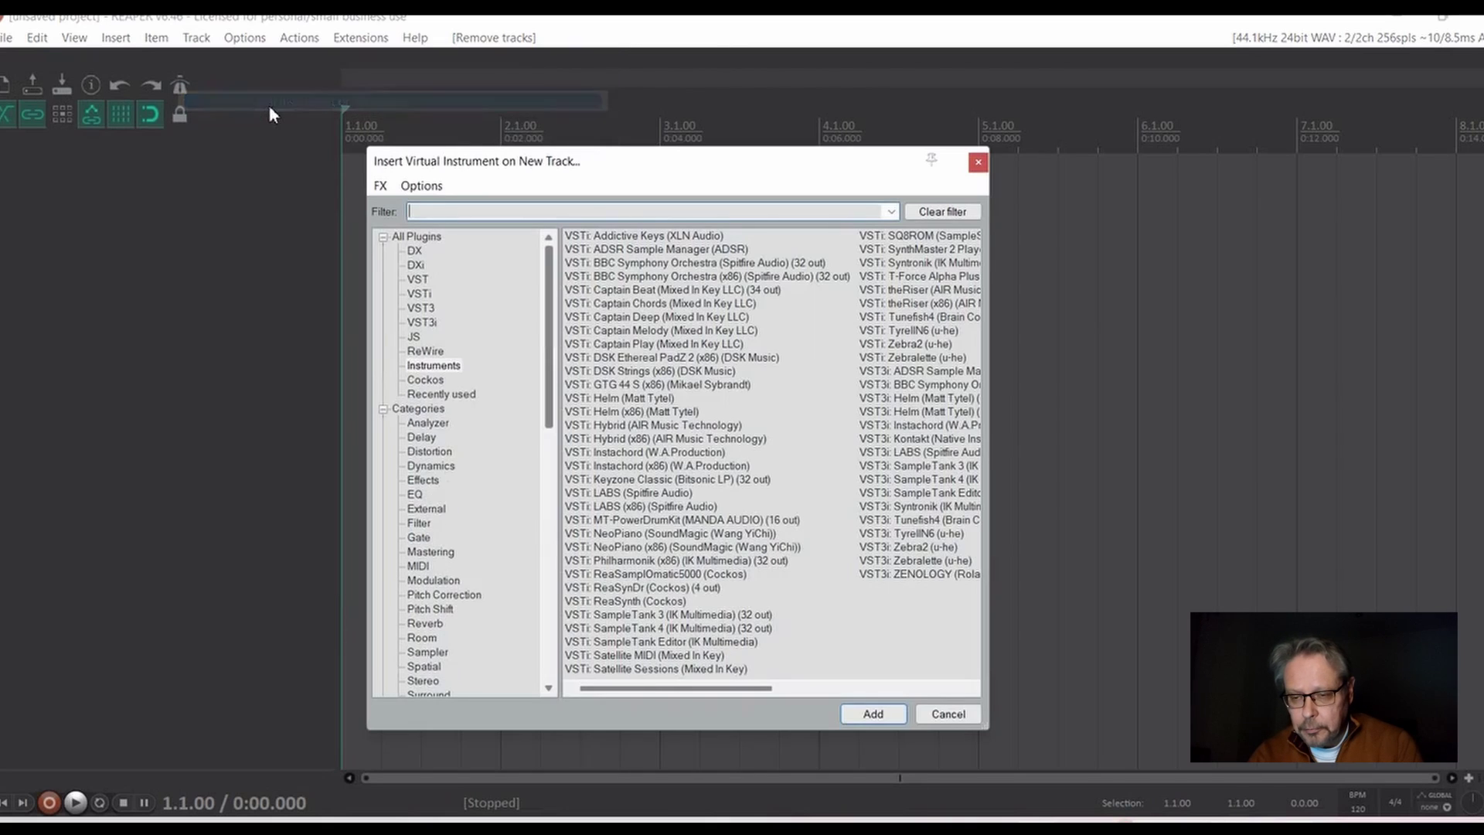
double_click(648, 631)
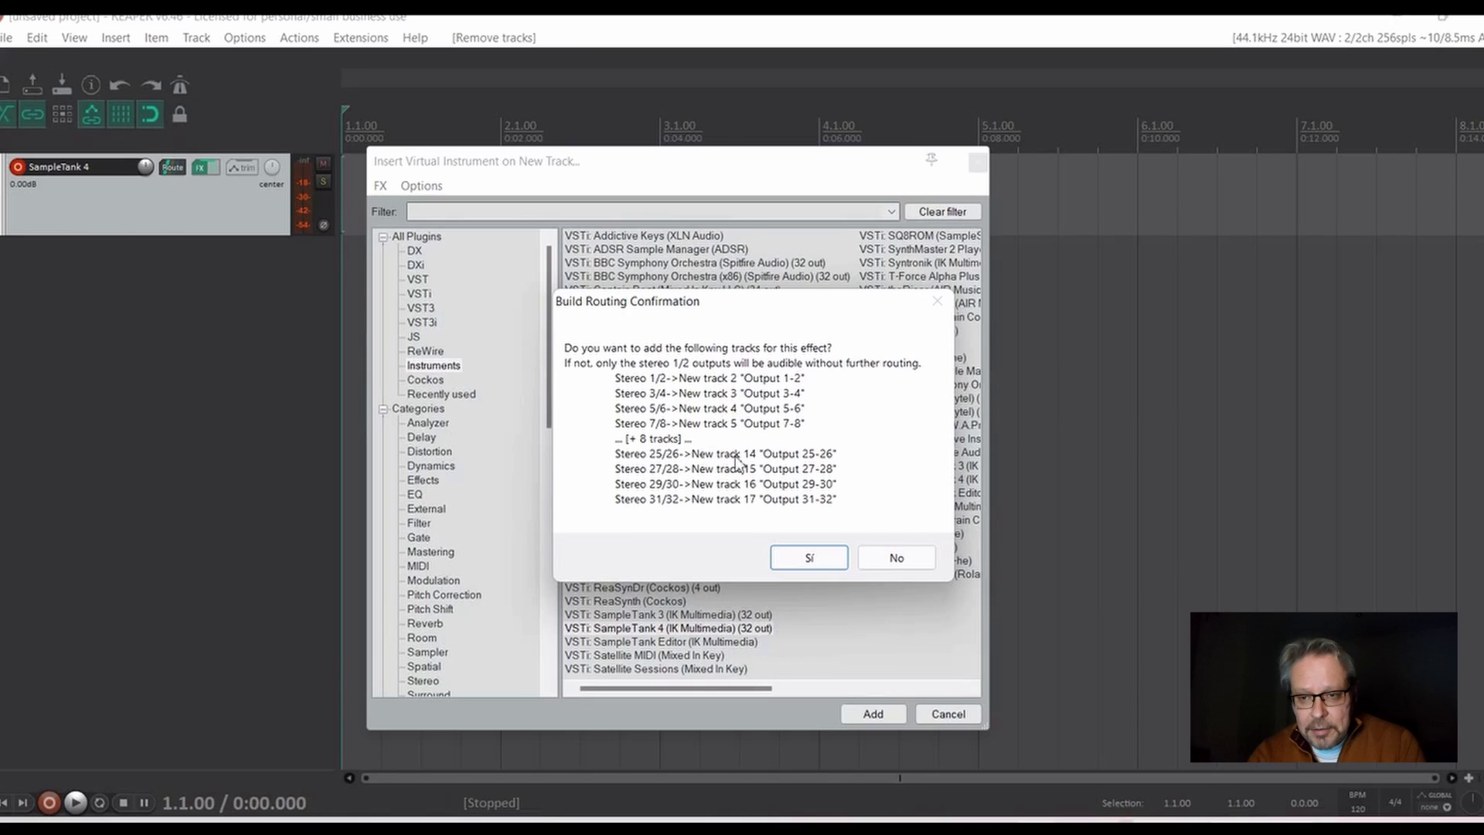
left_click(893, 560)
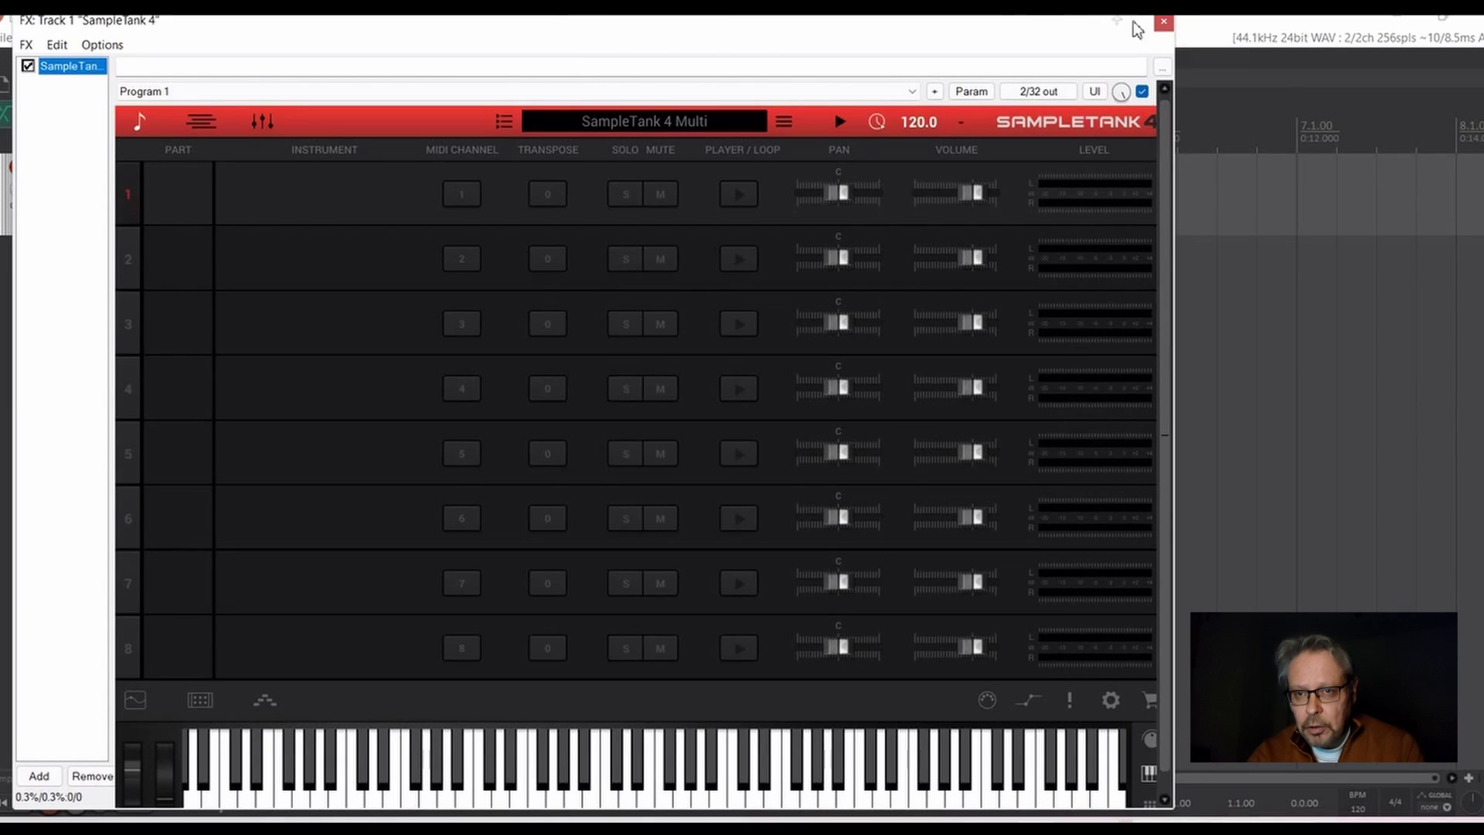
Build 16 channels of MIDI routing to the SampleTank 4 track from its FX chain options.
left_click(1162, 25)
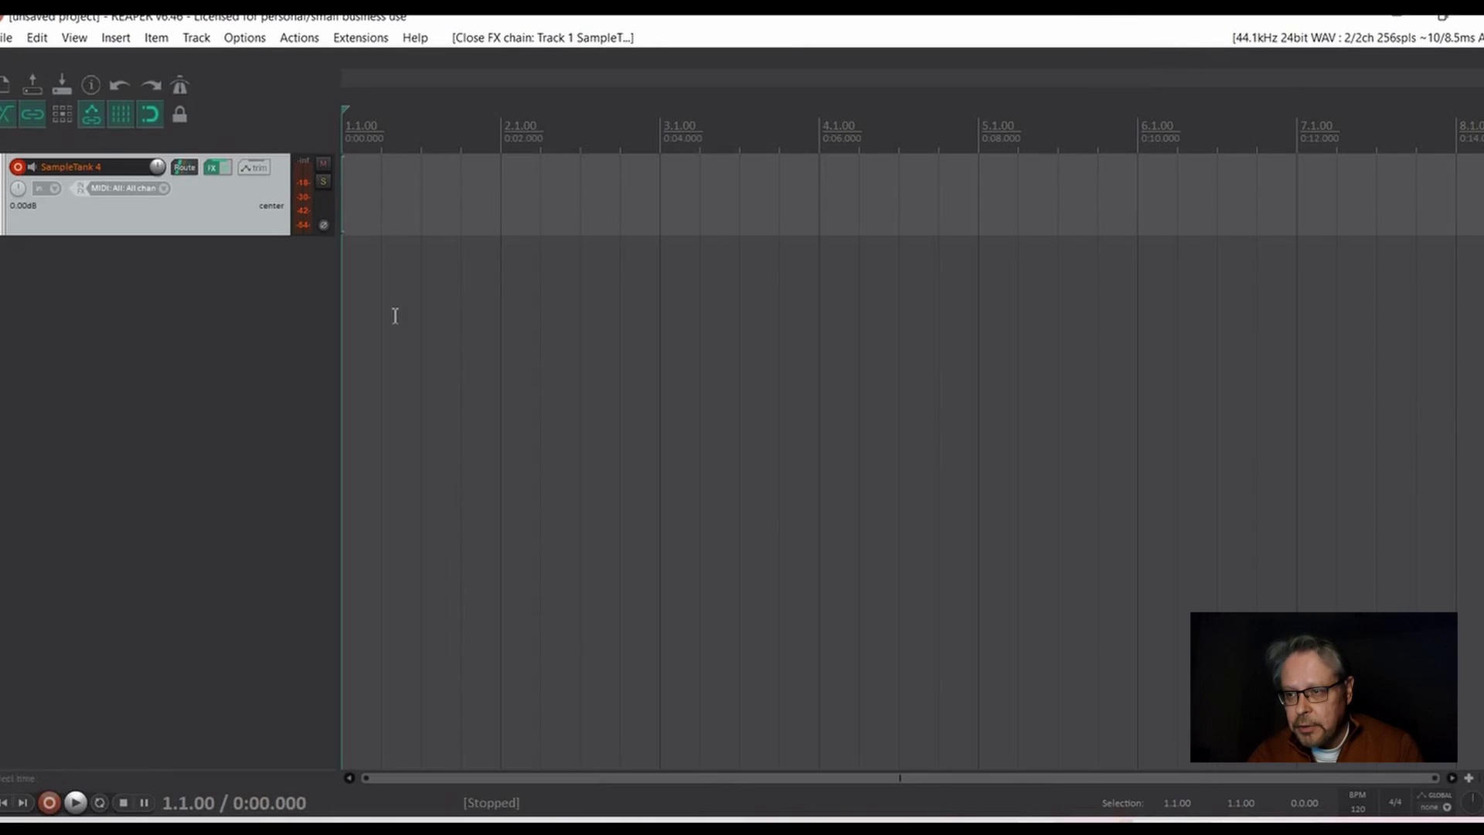
left_click(68, 350)
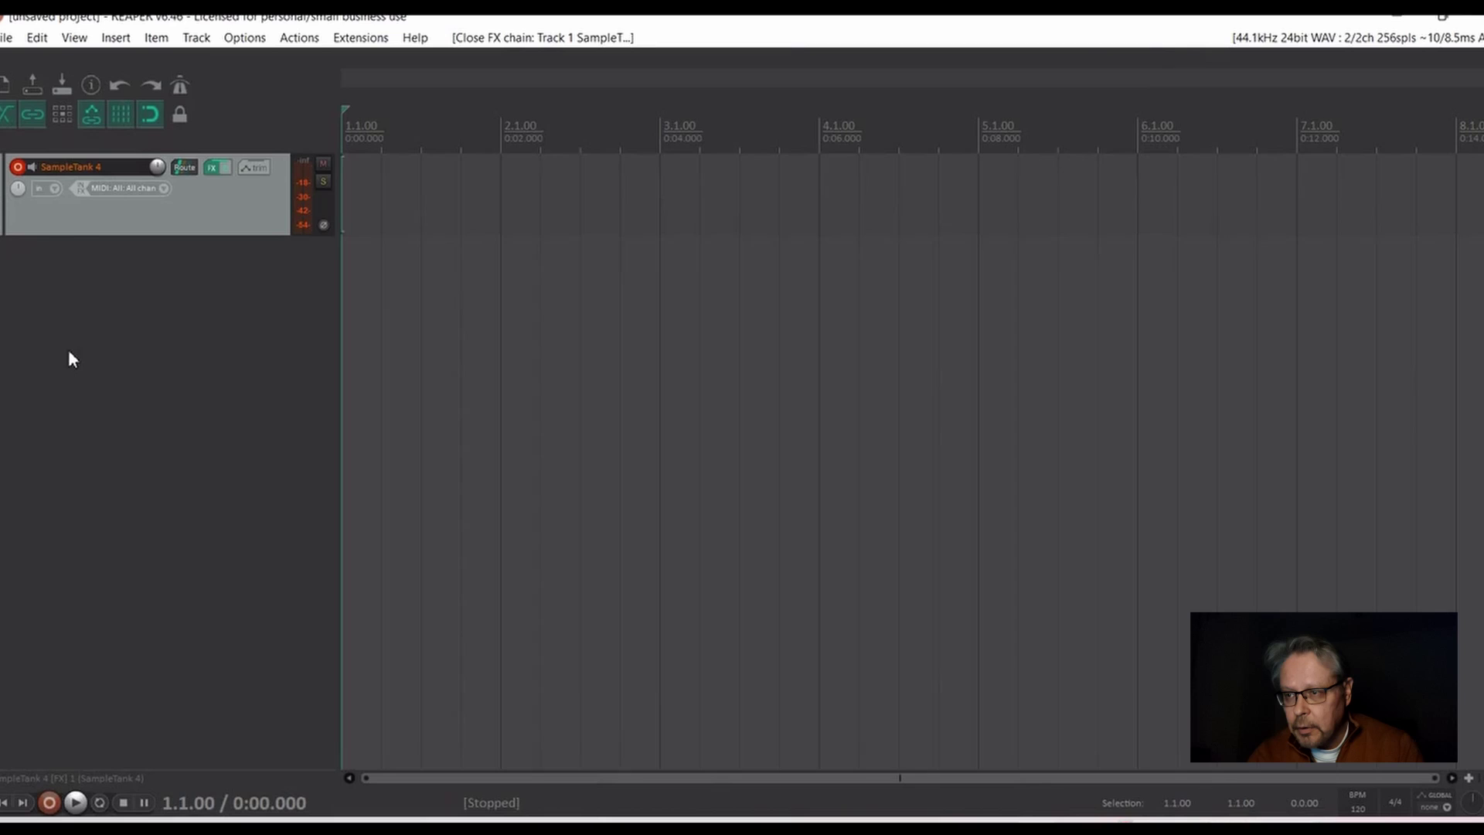
left_click(160, 231)
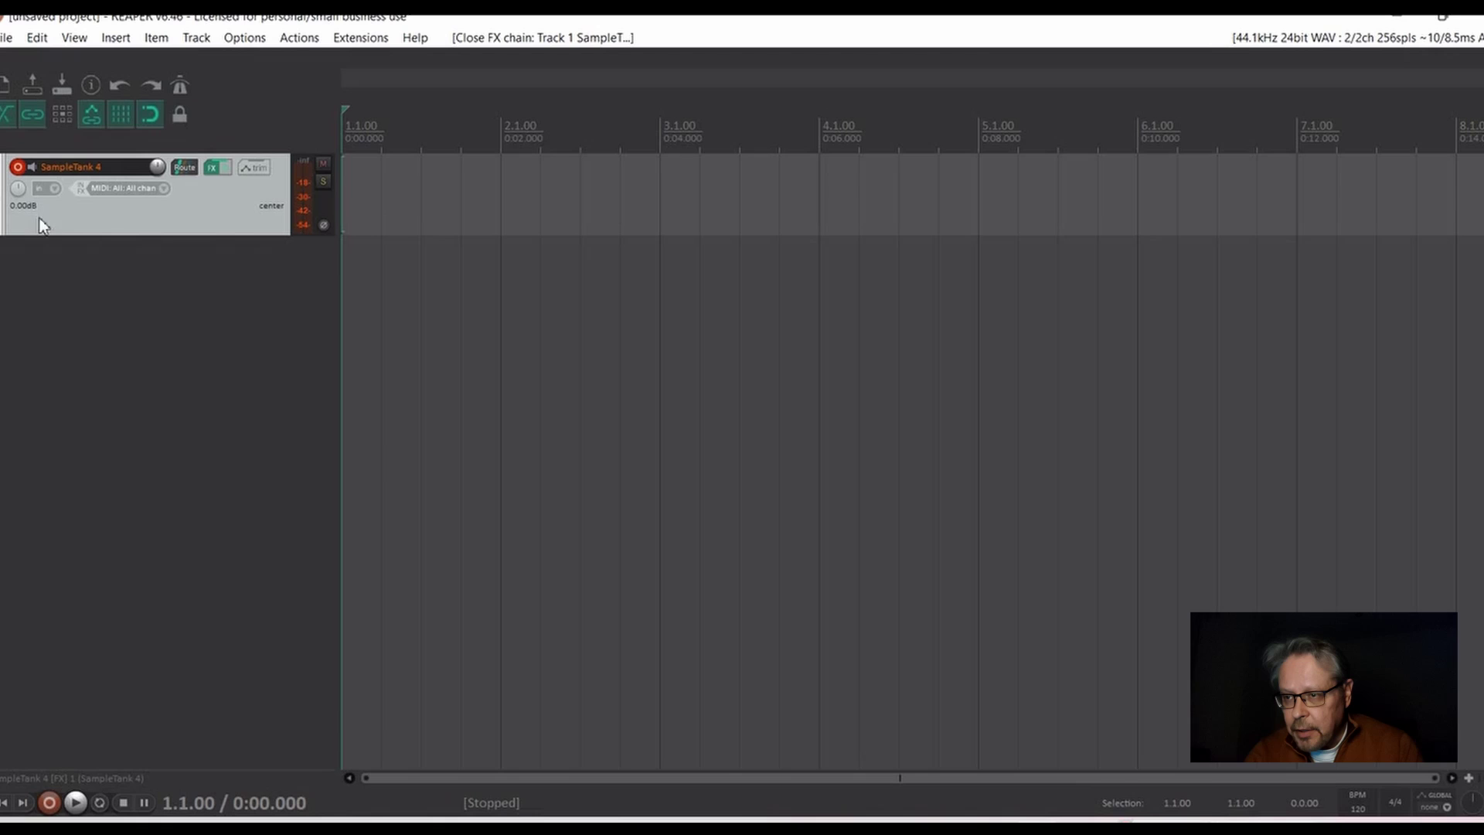
left_click(211, 169)
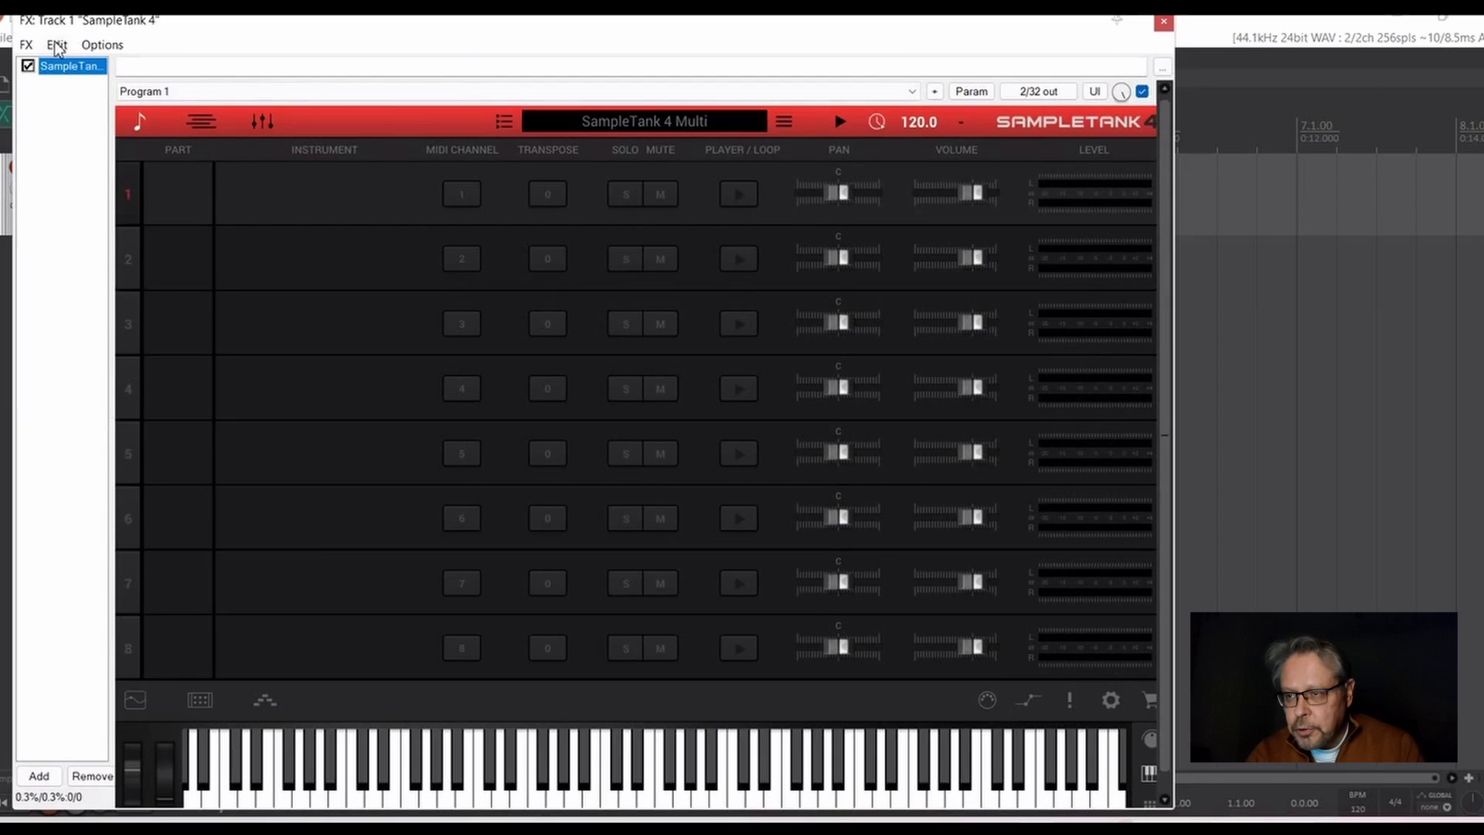
left_click(105, 48)
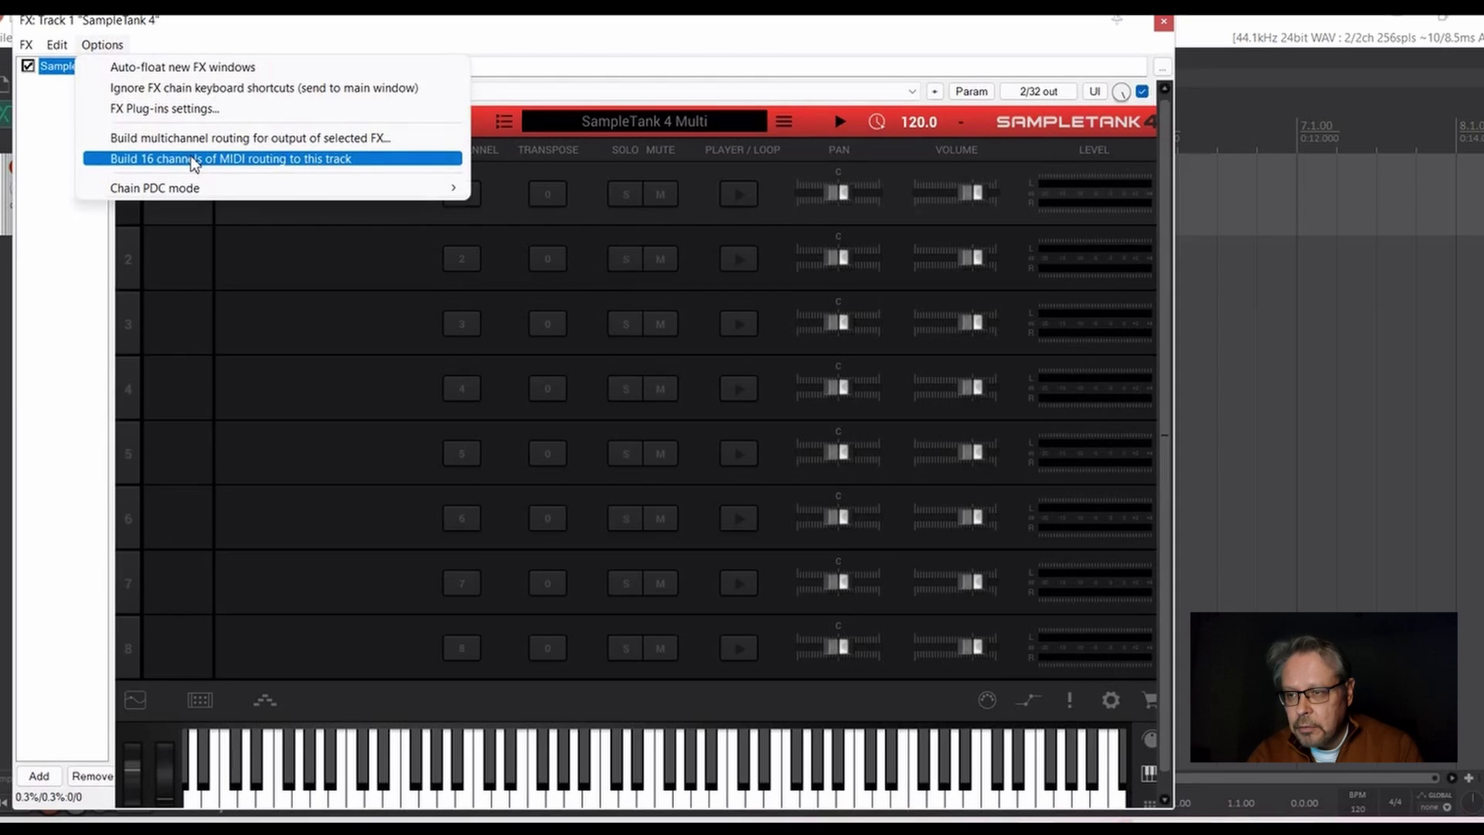
left_click(212, 156)
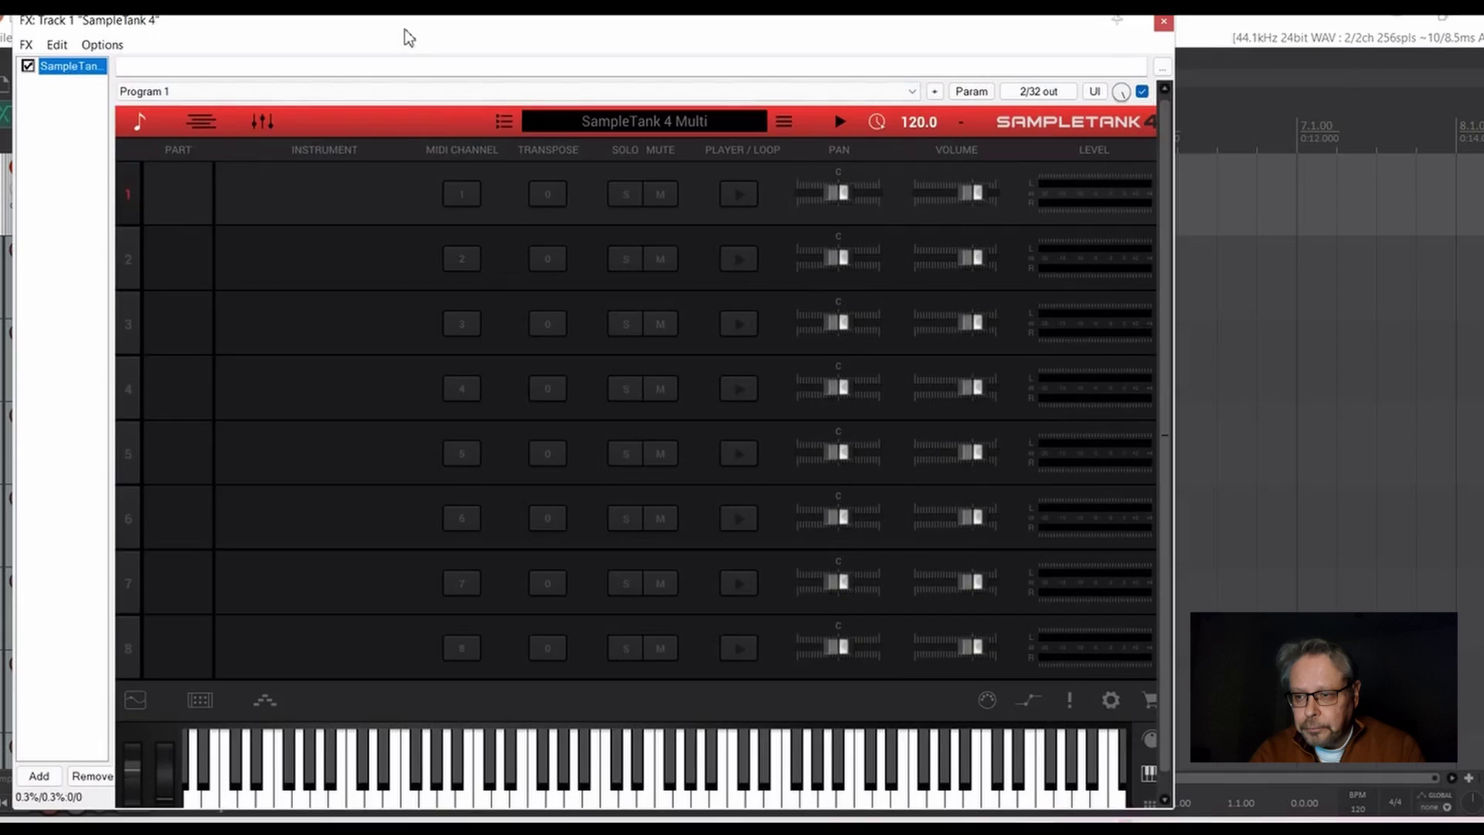
left_click_drag(406, 31, 661, 27)
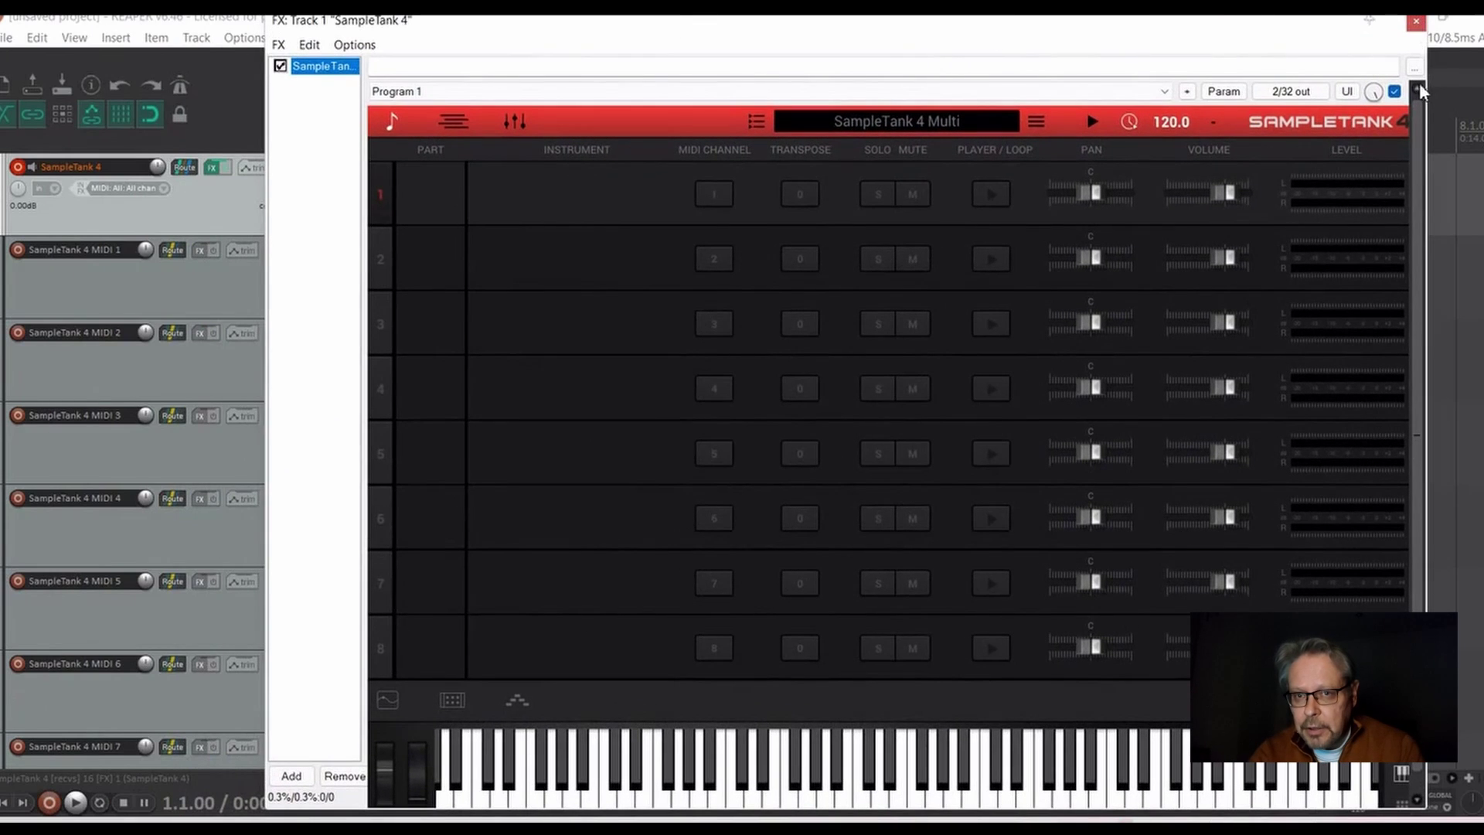
Delete the eleven tracks SampleTank 4 MIDI 6 through 16, keeping MIDI 1–5.
left_click(1416, 22)
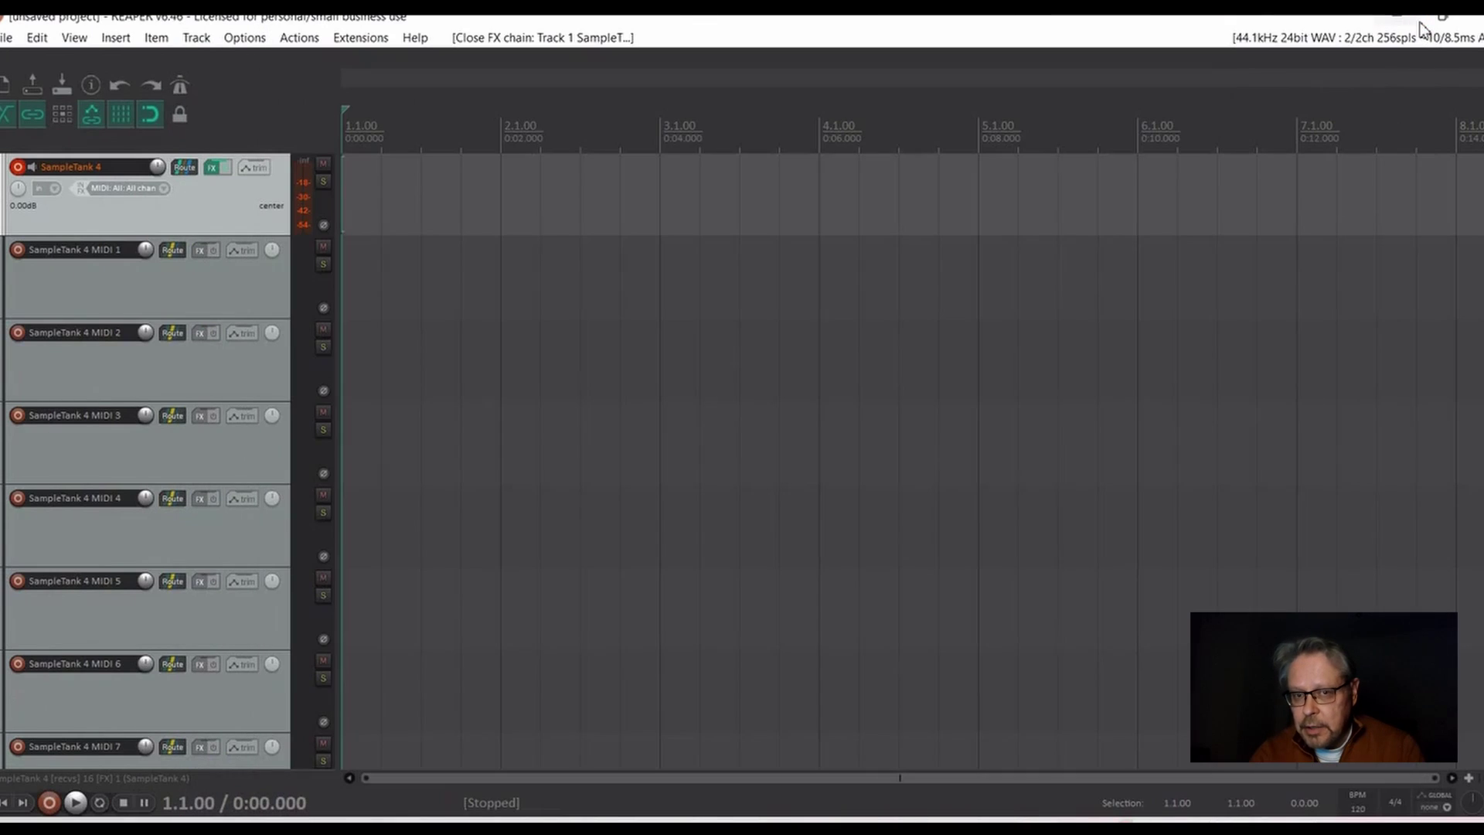
scroll(494, 769, "down", 10)
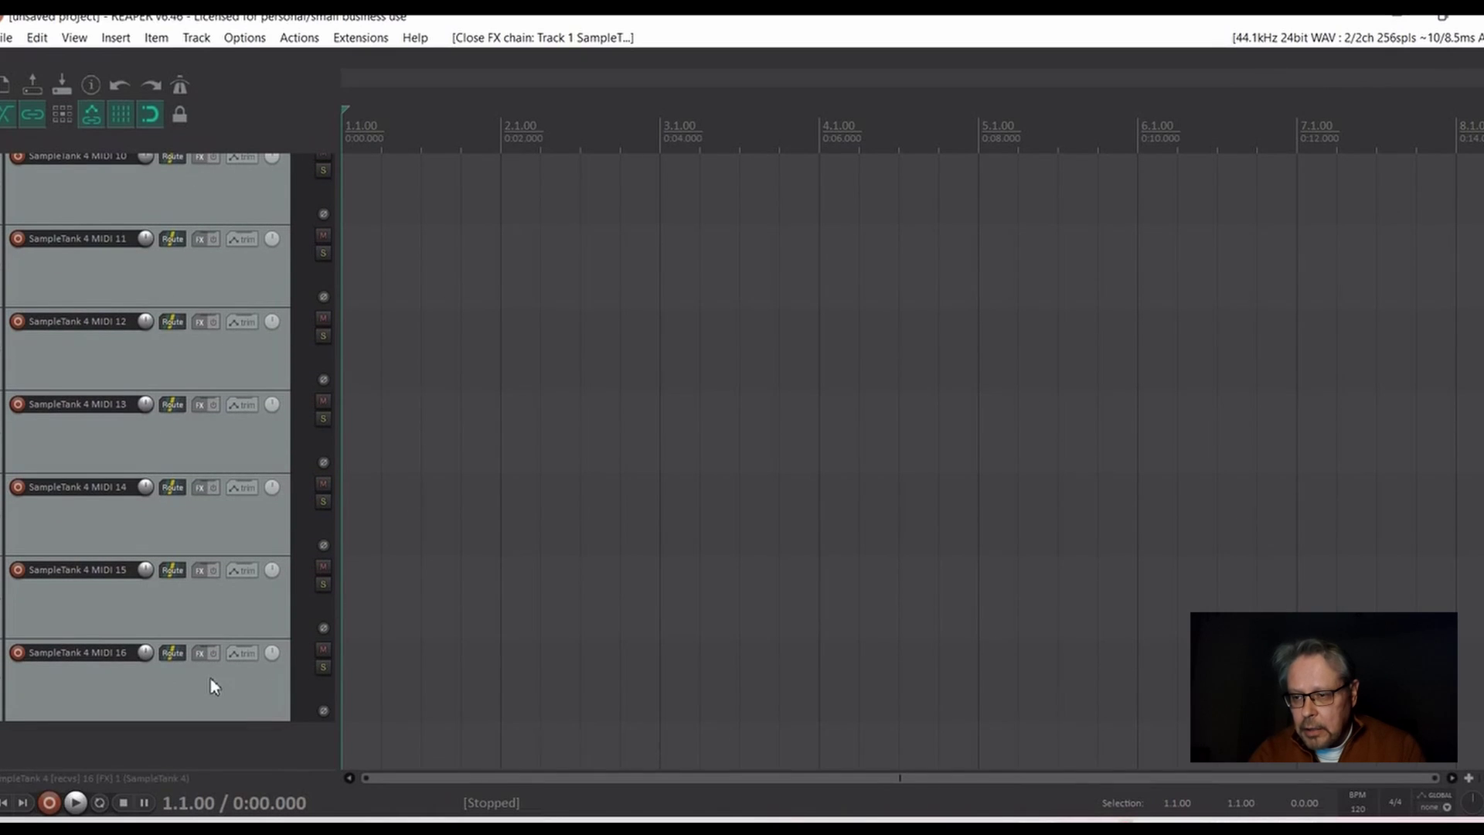
left_click(210, 682)
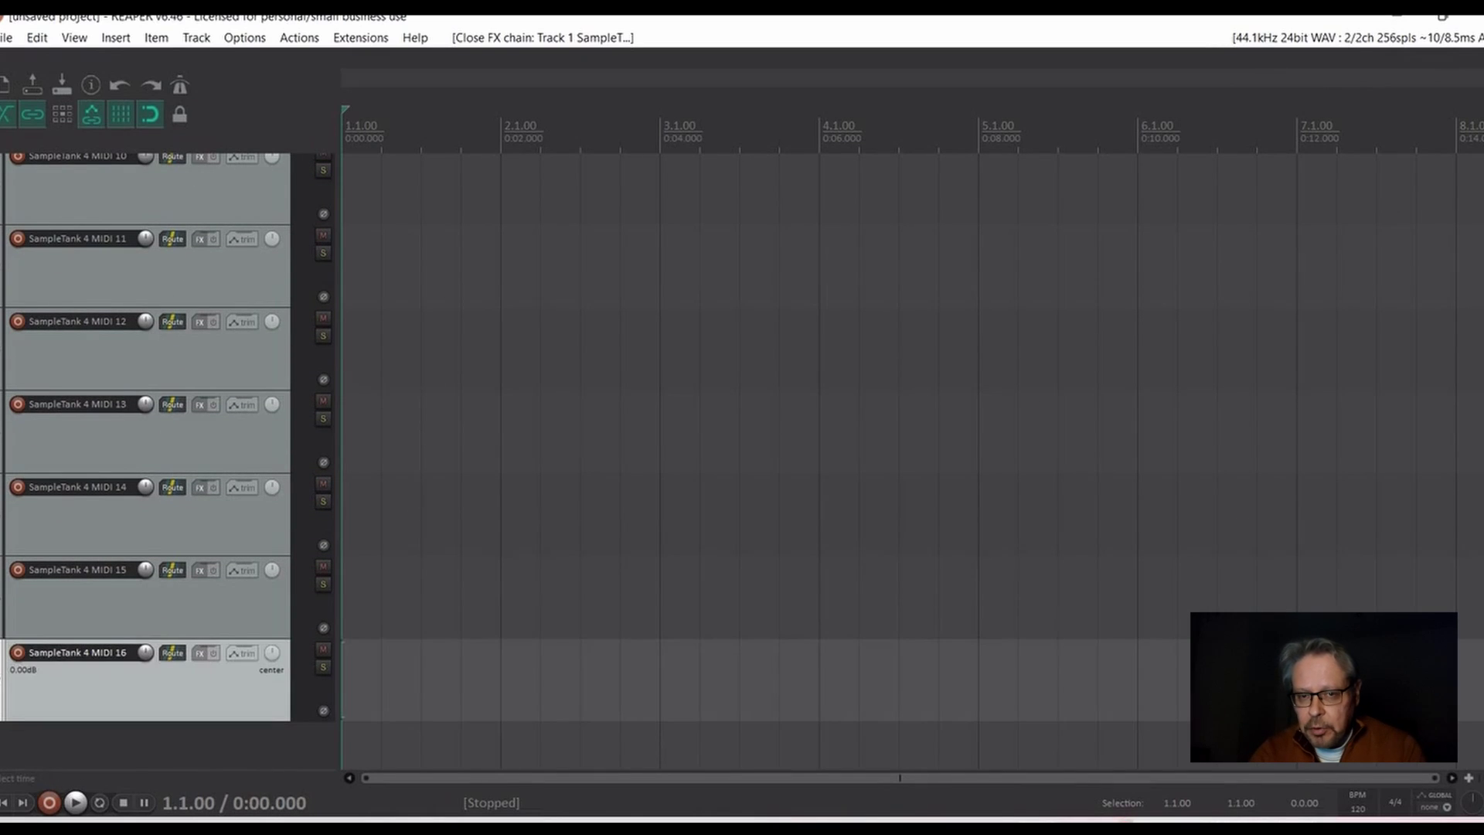
scroll(146, 464, "up", 8)
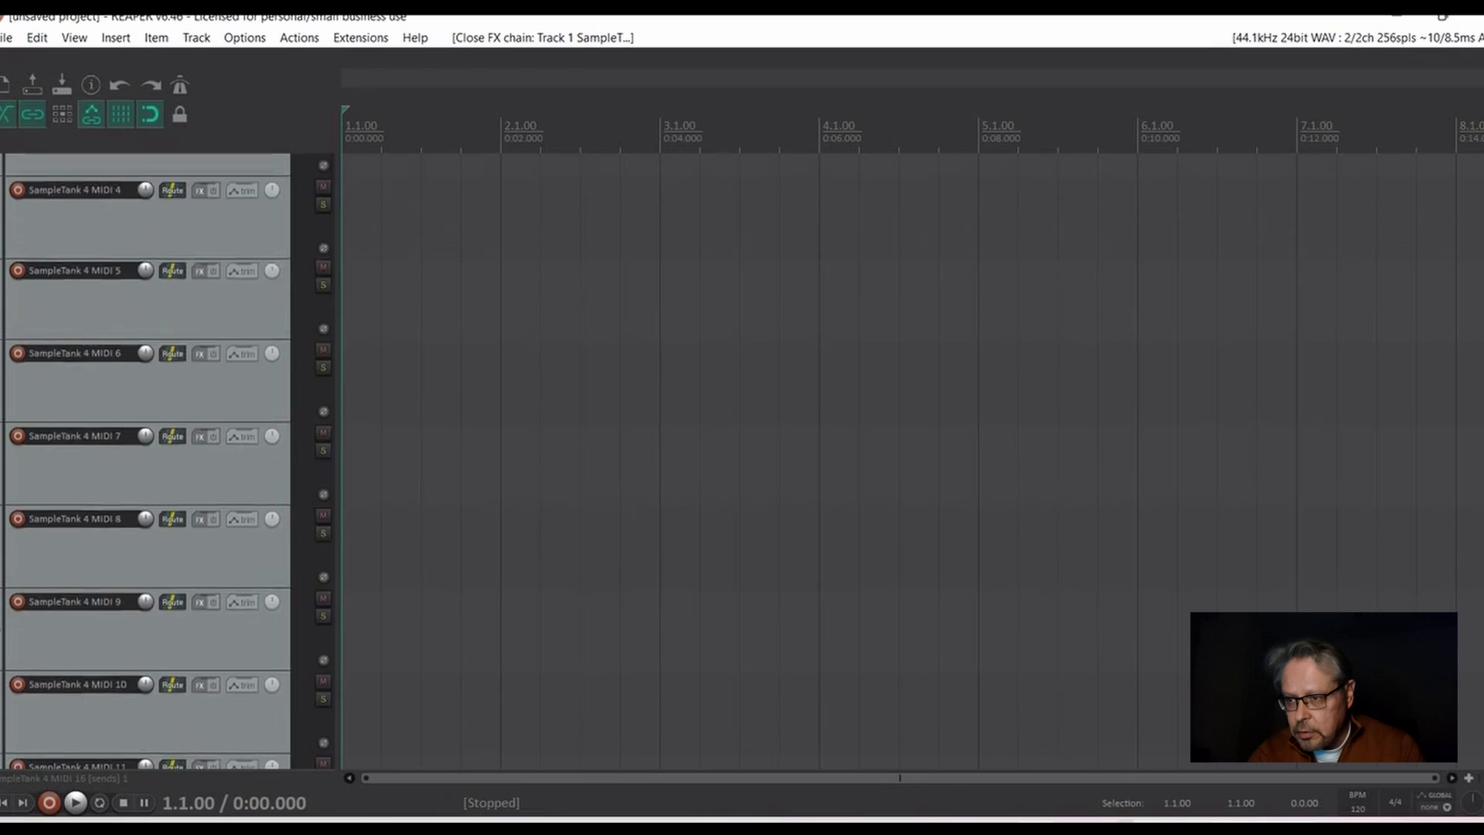
scroll(183, 546, "up", 1)
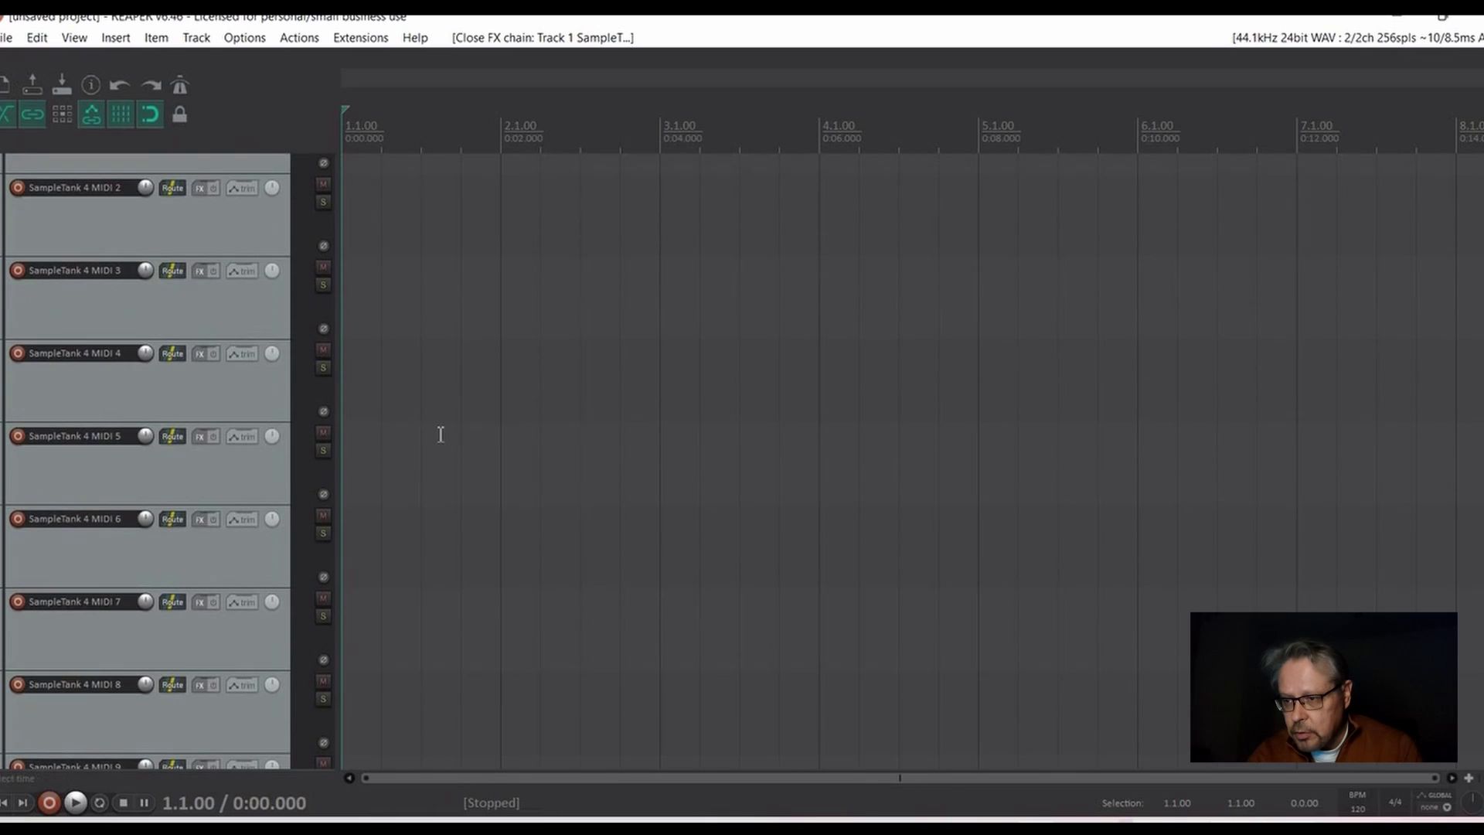
left_click(188, 565, "shift")
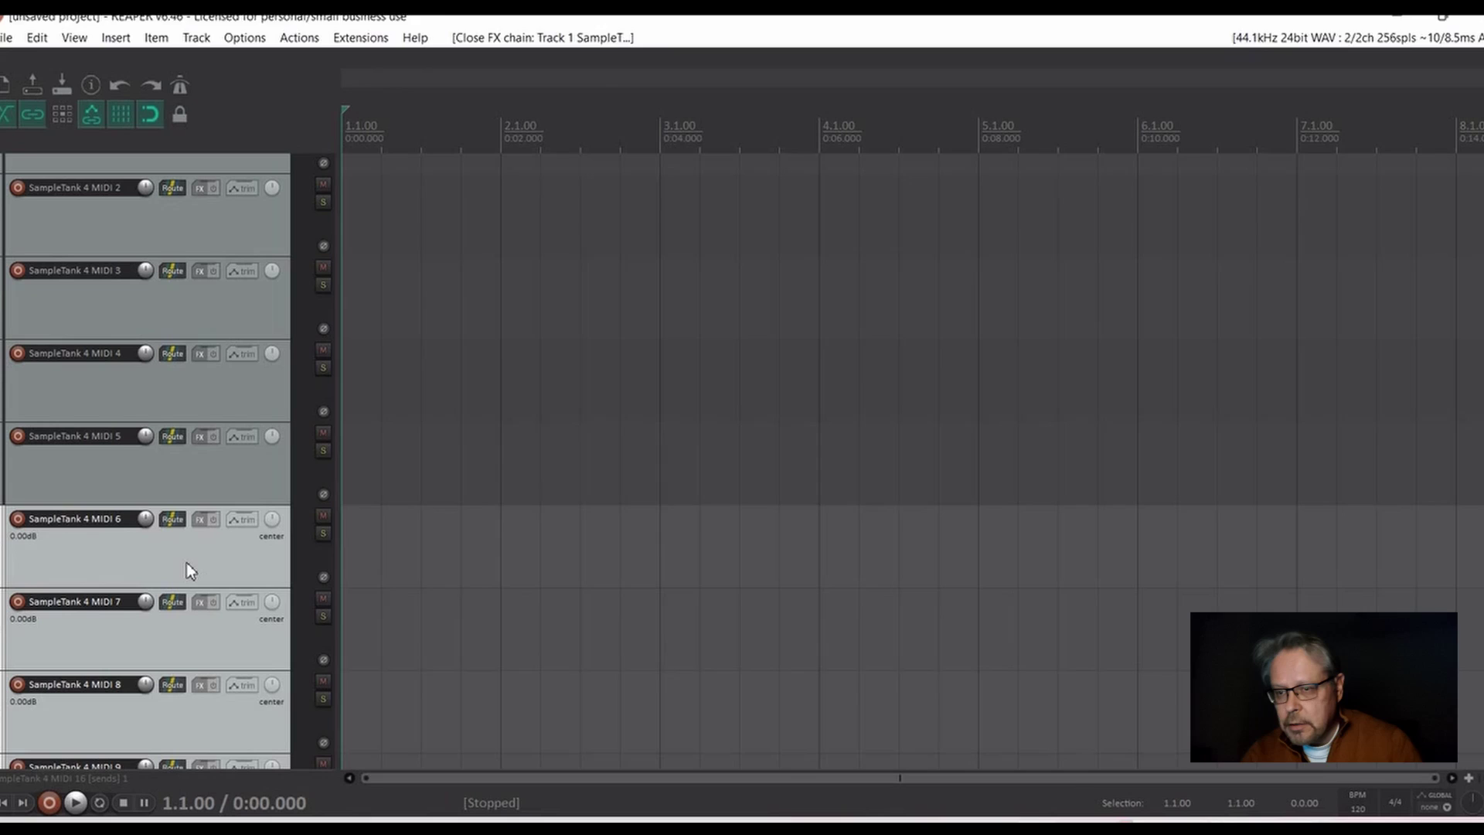
key("Delete")
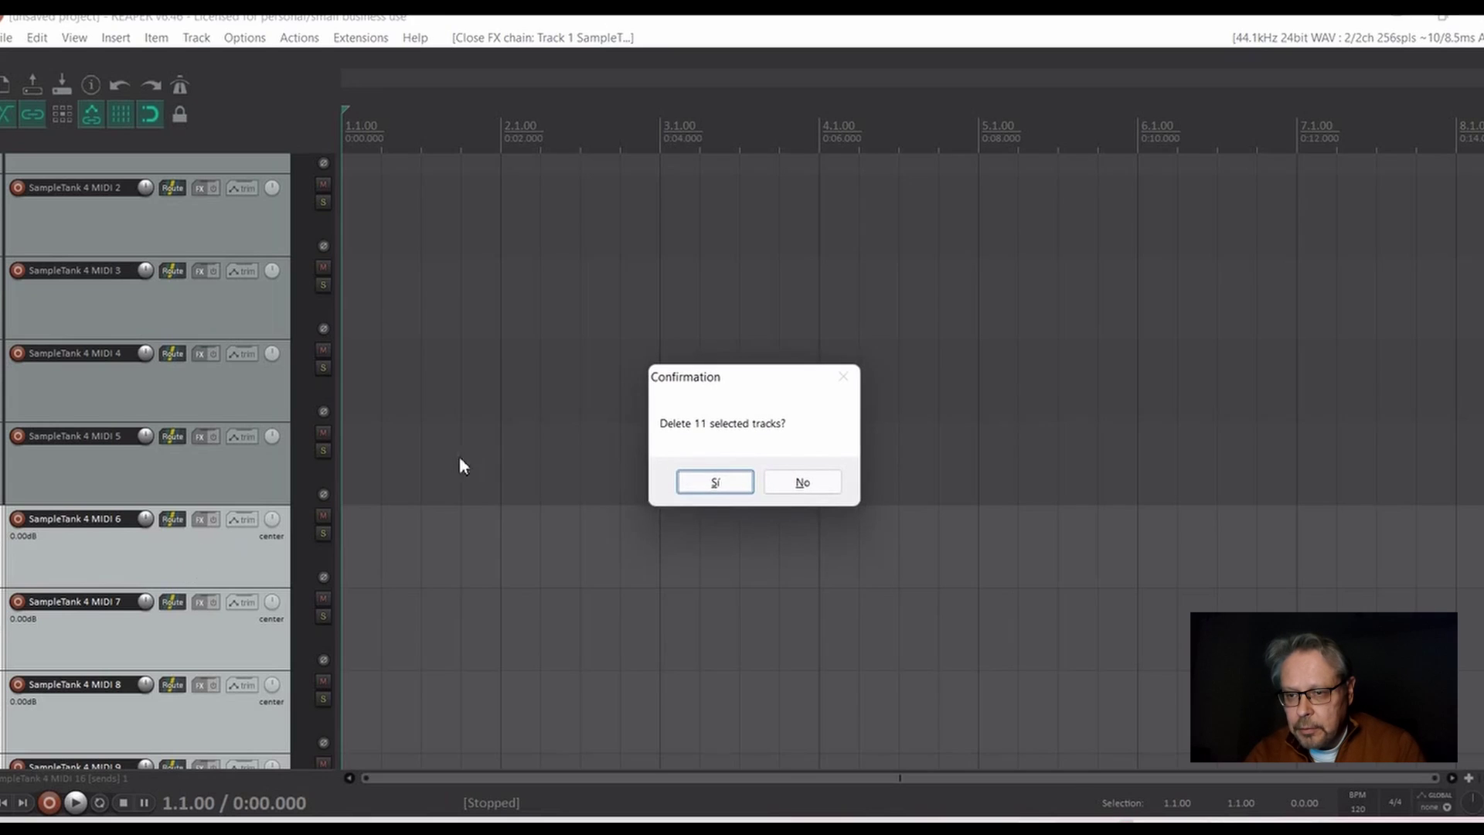
left_click(690, 481)
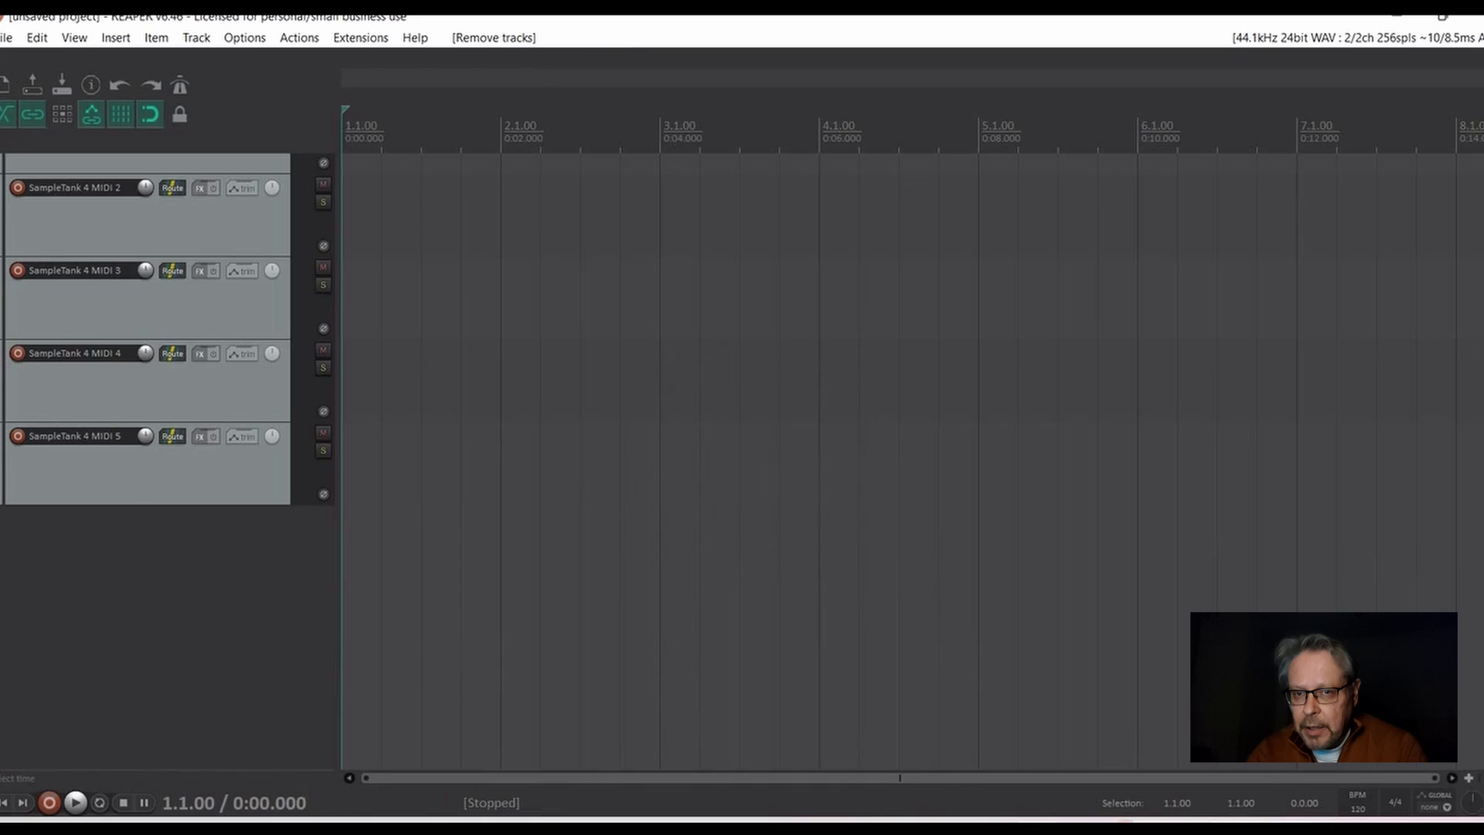
scroll(147, 387, "up", 3)
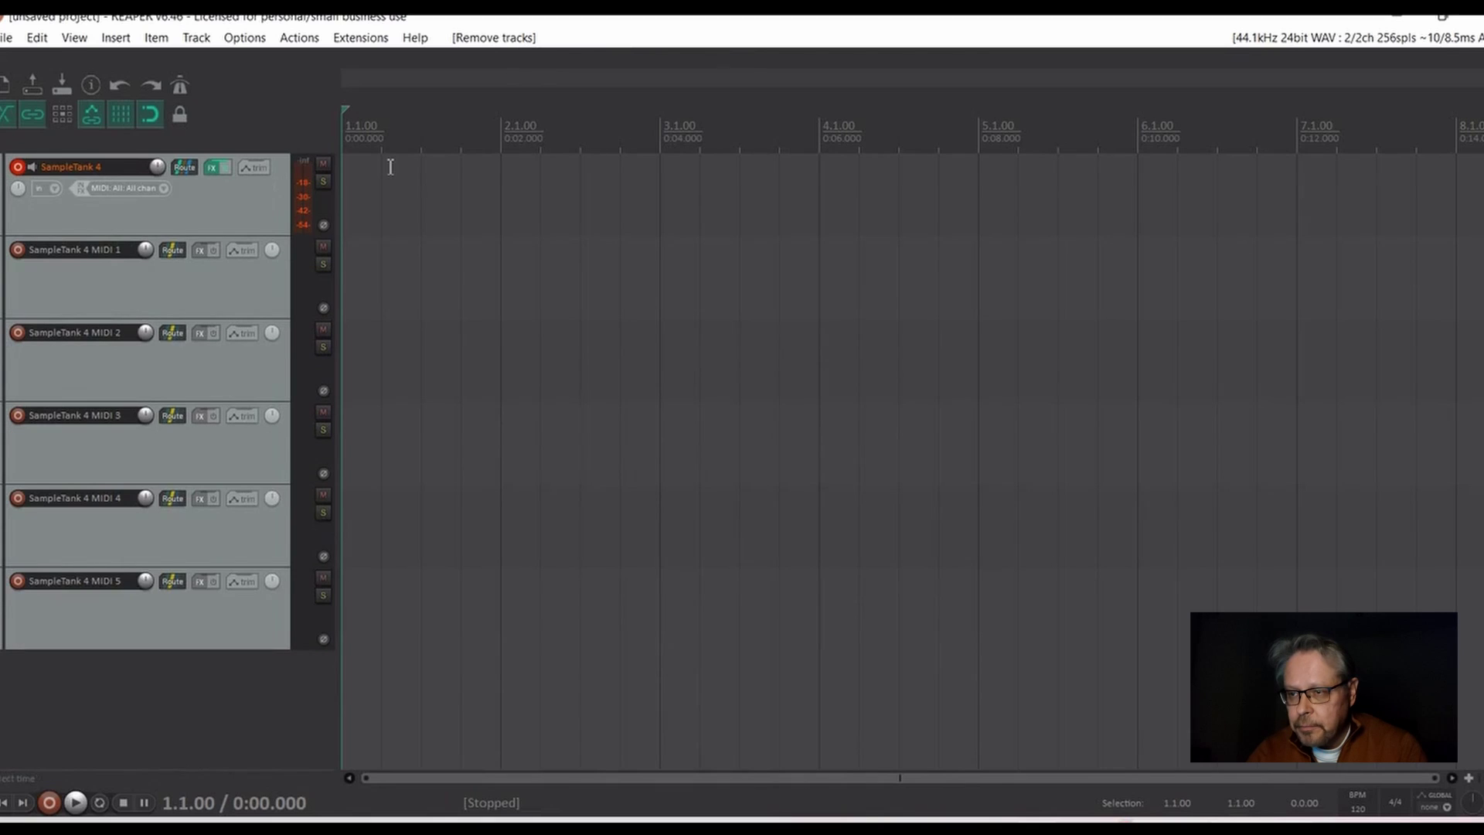
Load 11 Violins Multi from the SampleTank 3 SE library into SampleTank 4's first part.
left_click(213, 169)
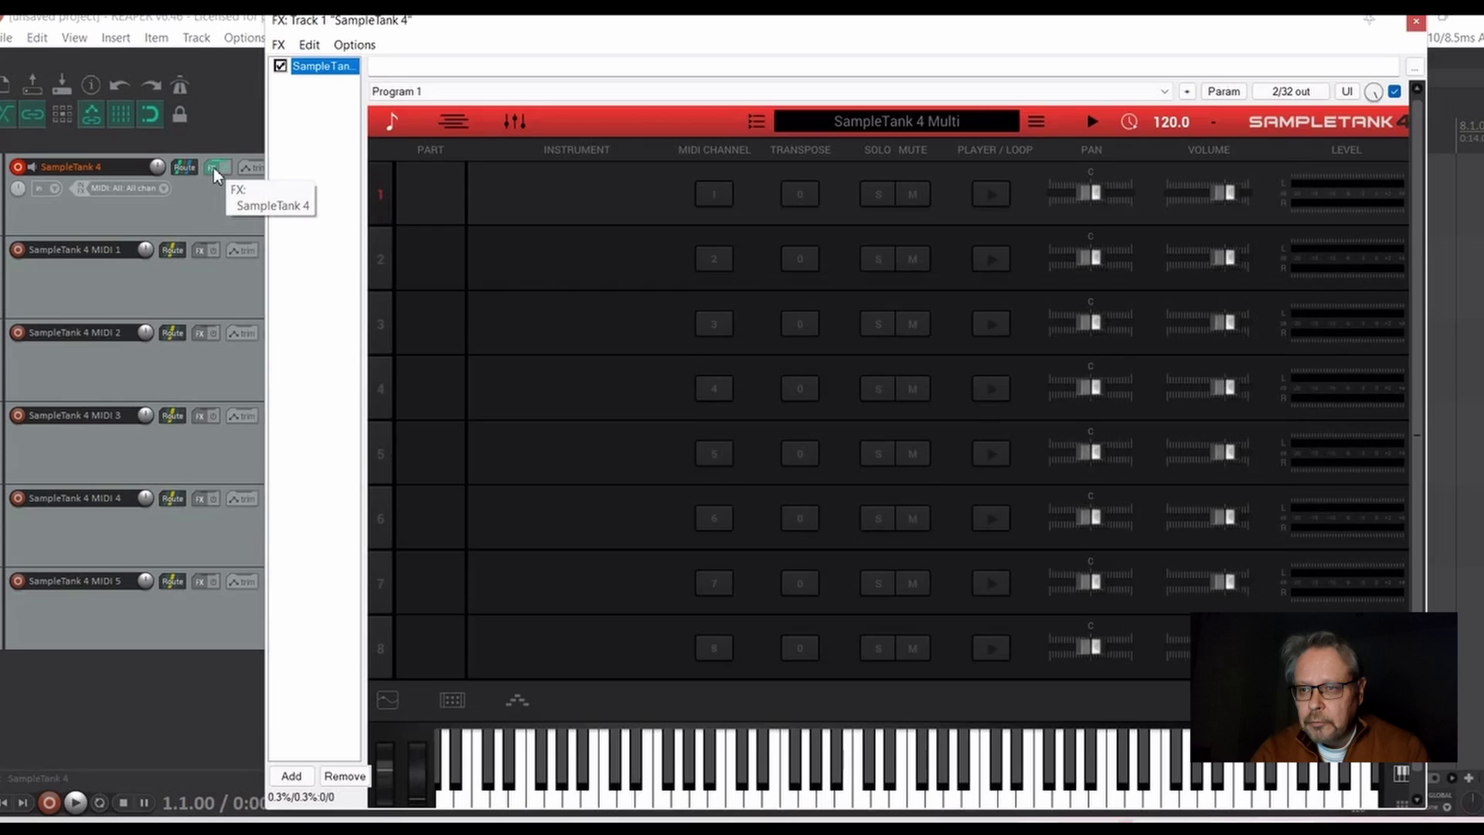
left_click(514, 122)
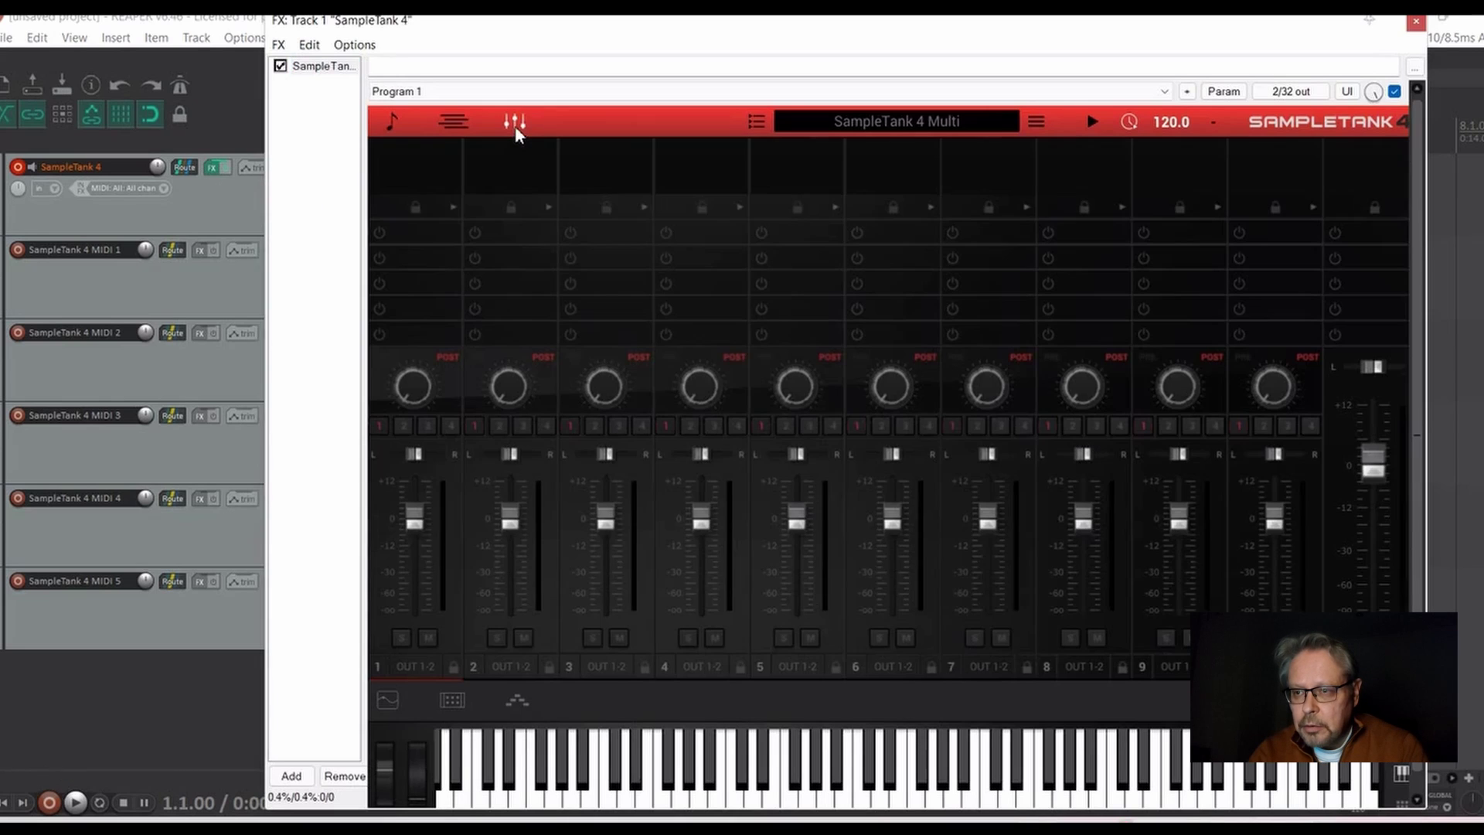
left_click(415, 167)
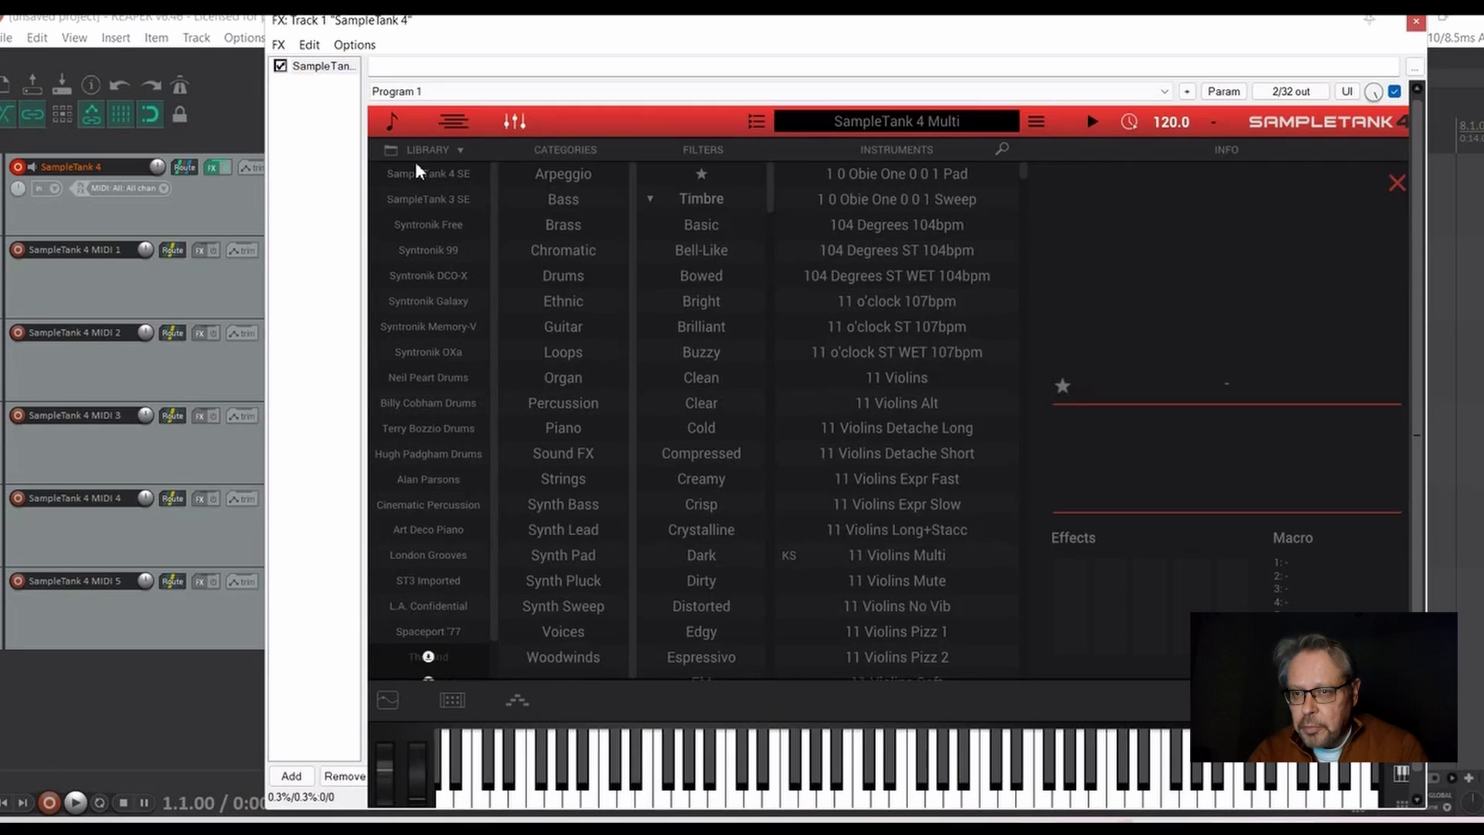
left_click(420, 200)
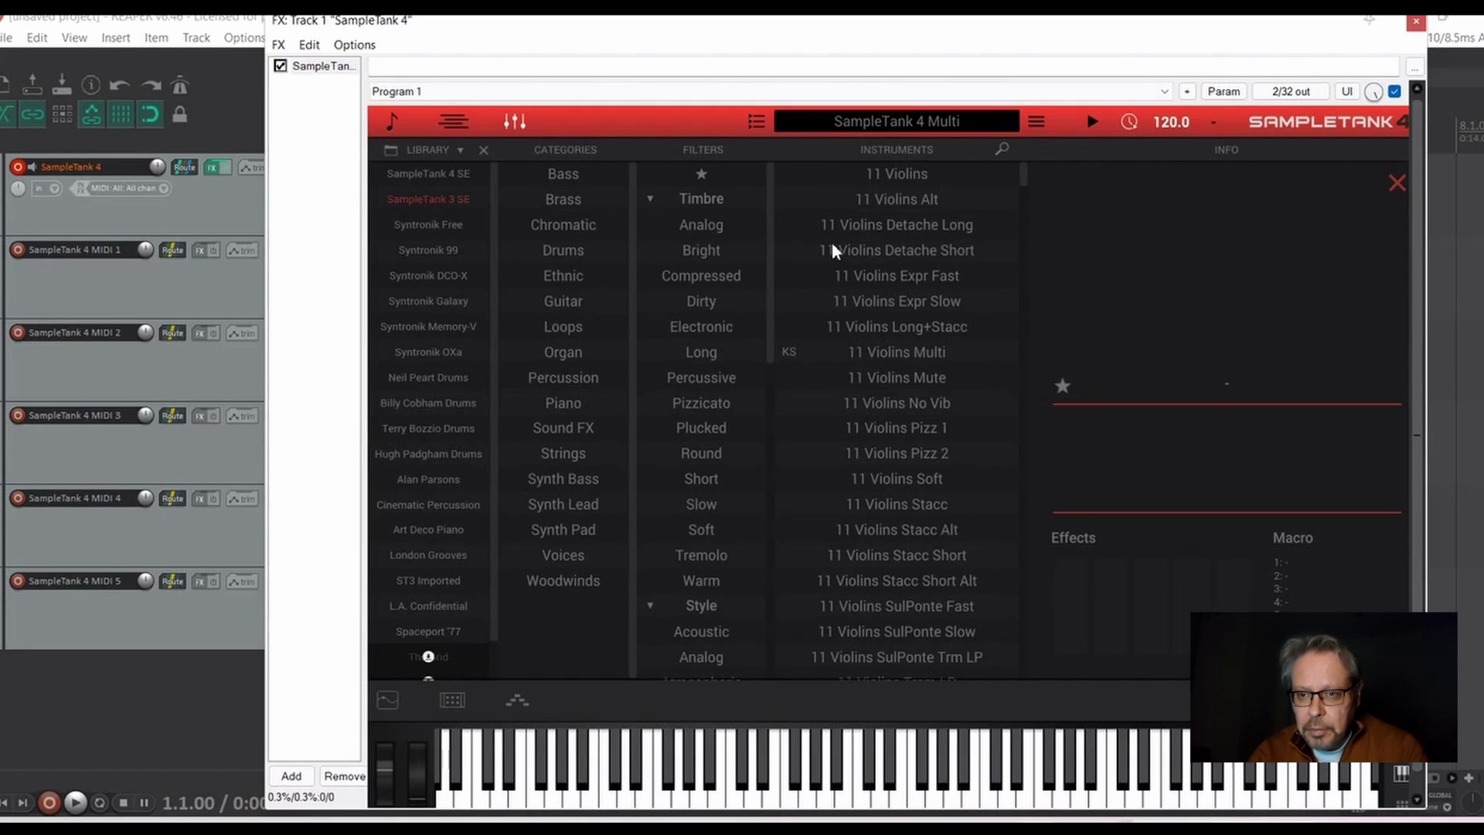
double_click(896, 353)
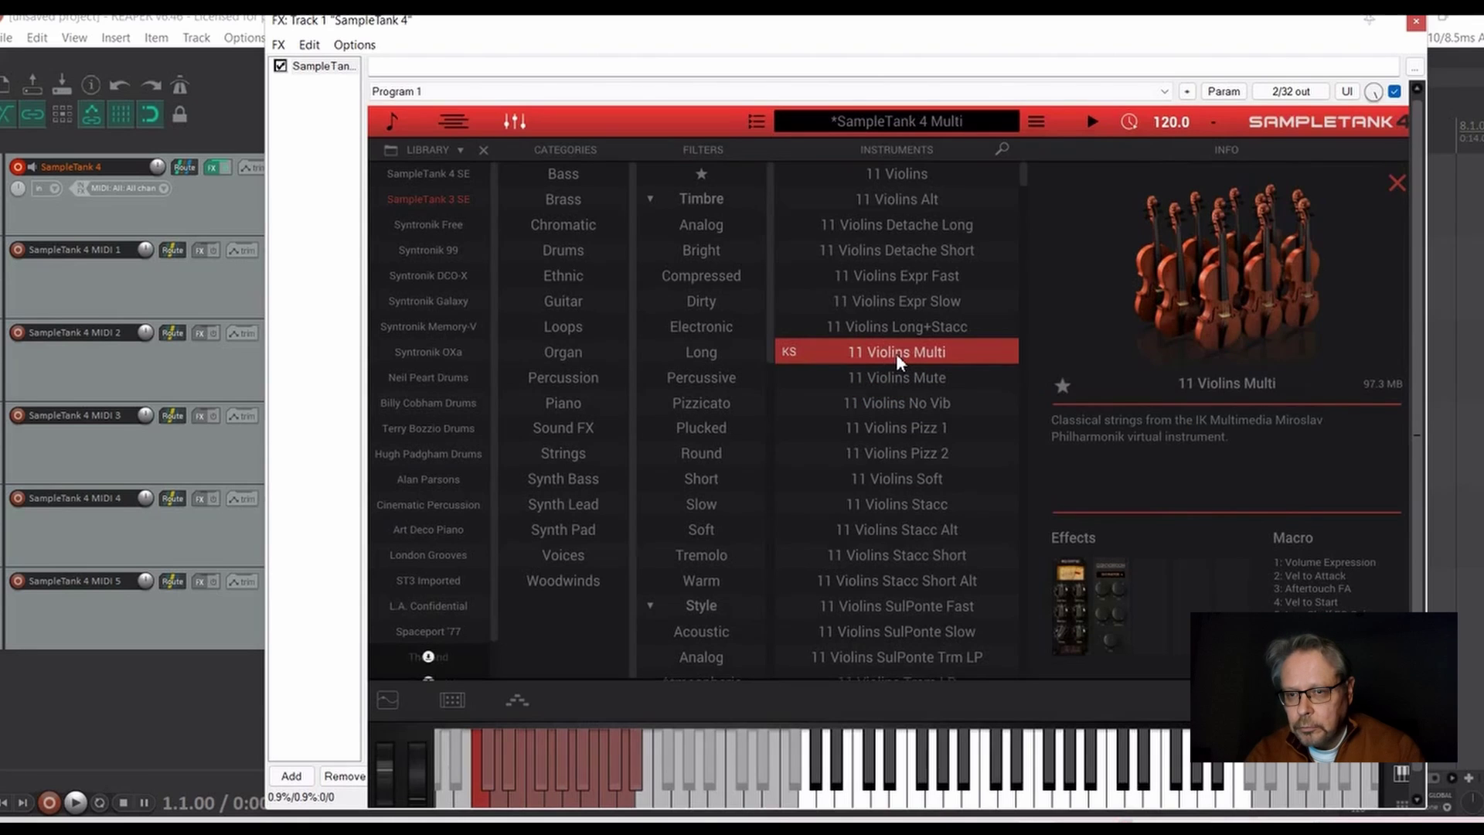
left_click(1416, 22)
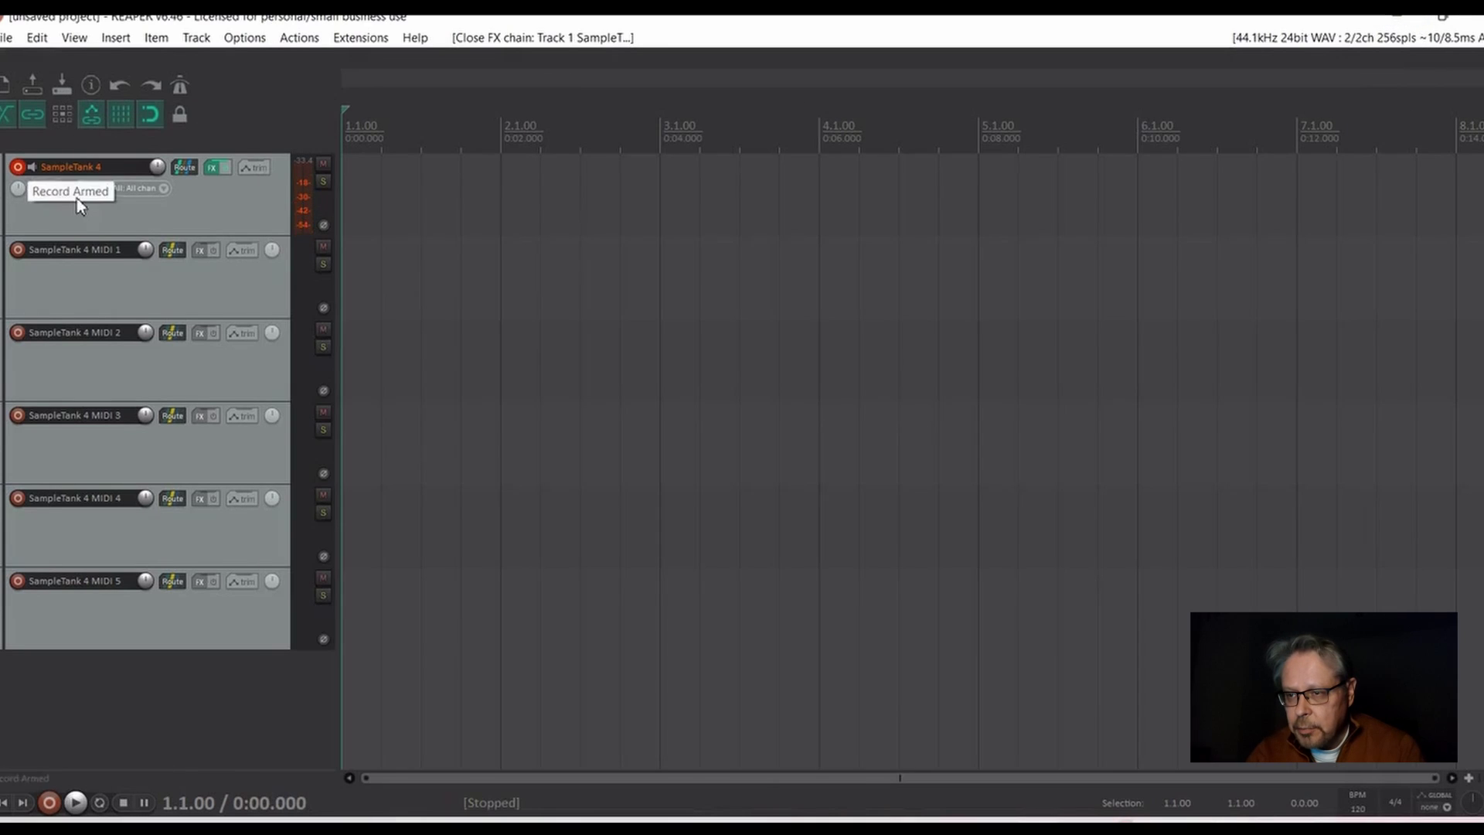
Move the record arm to SampleTank 4 MIDI 1, record a strings clip and keep it.
left_click(17, 167)
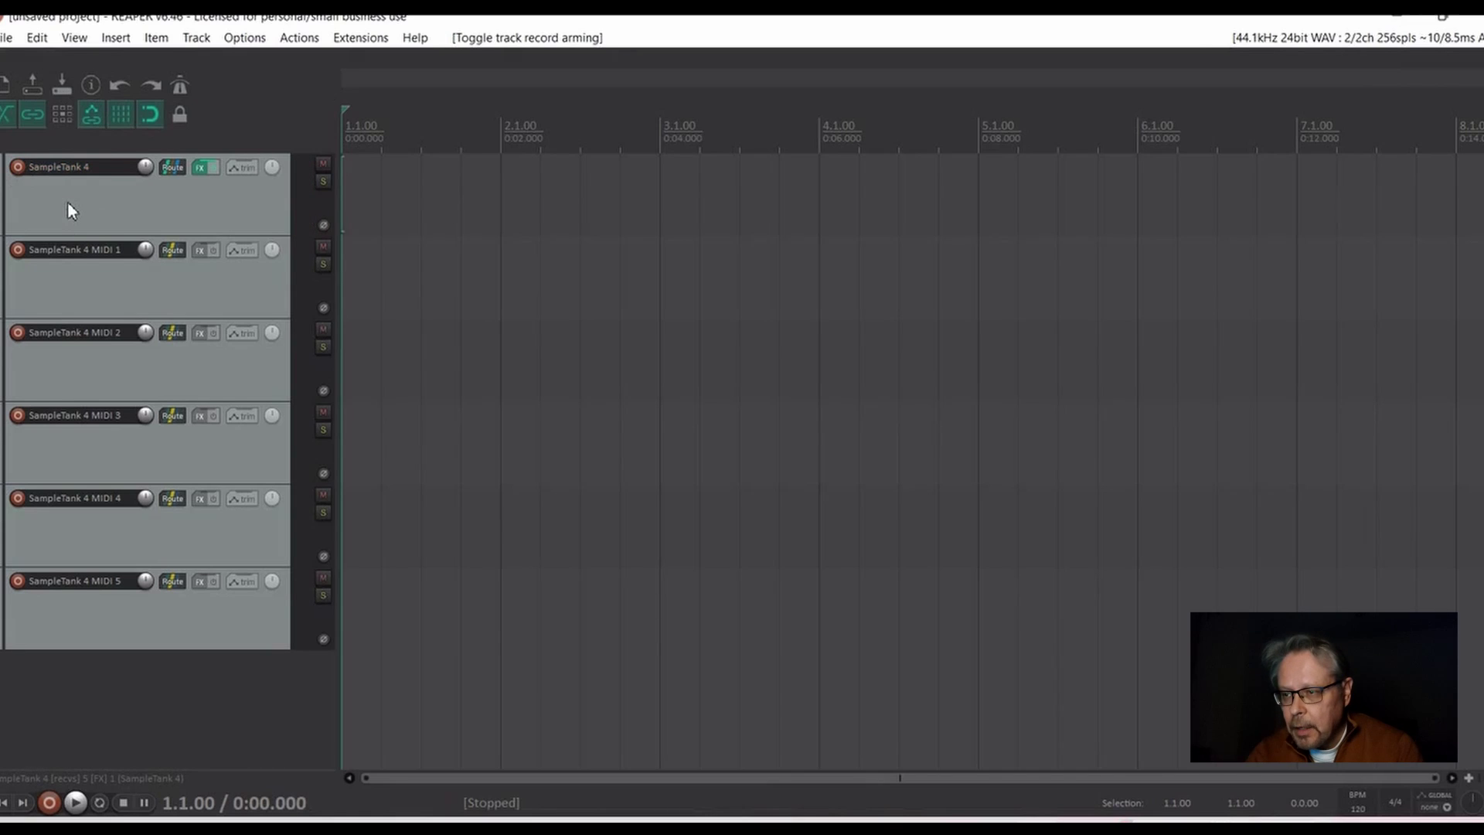
left_click(17, 250)
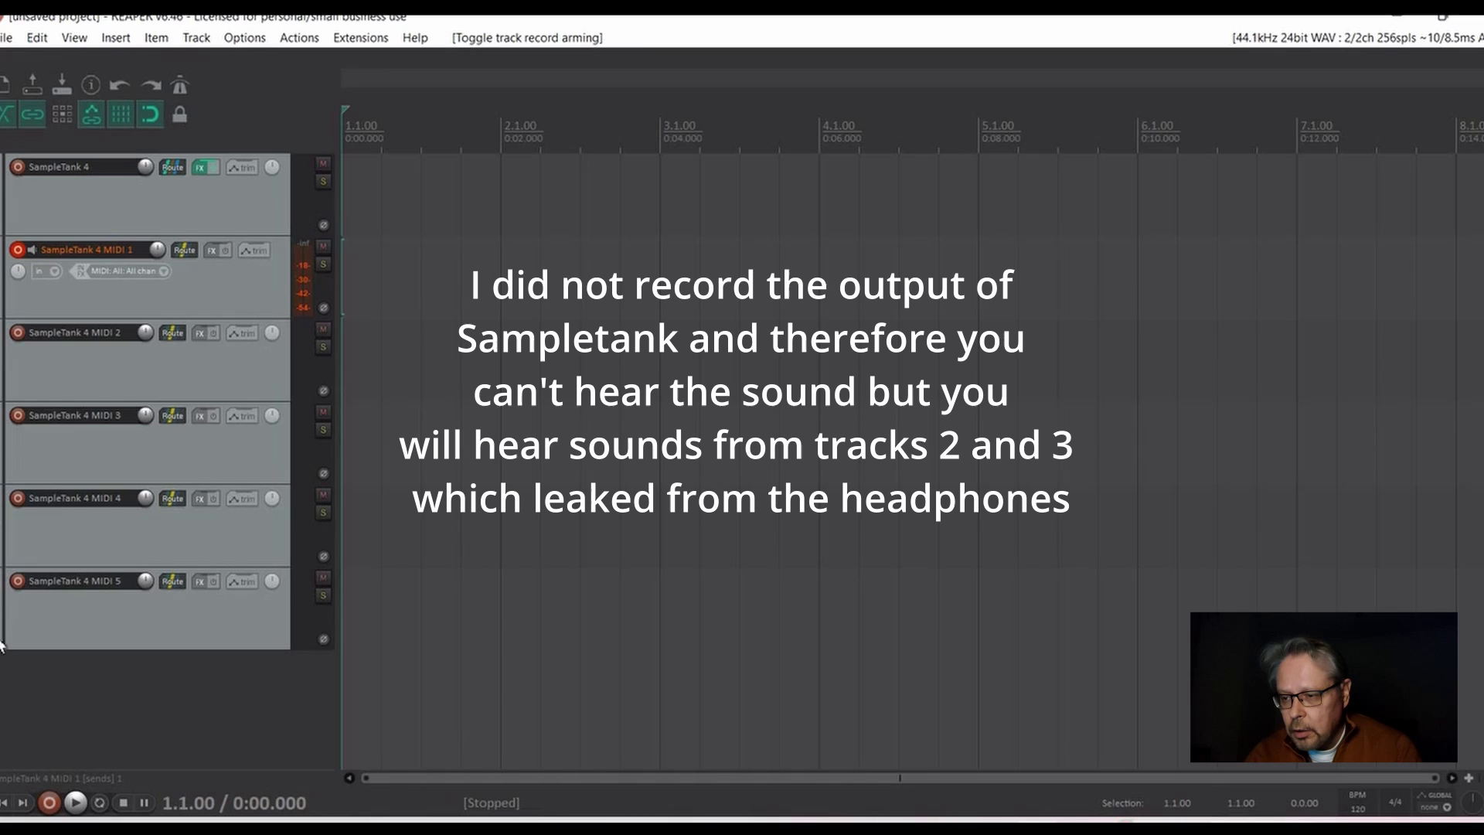
left_click(50, 804)
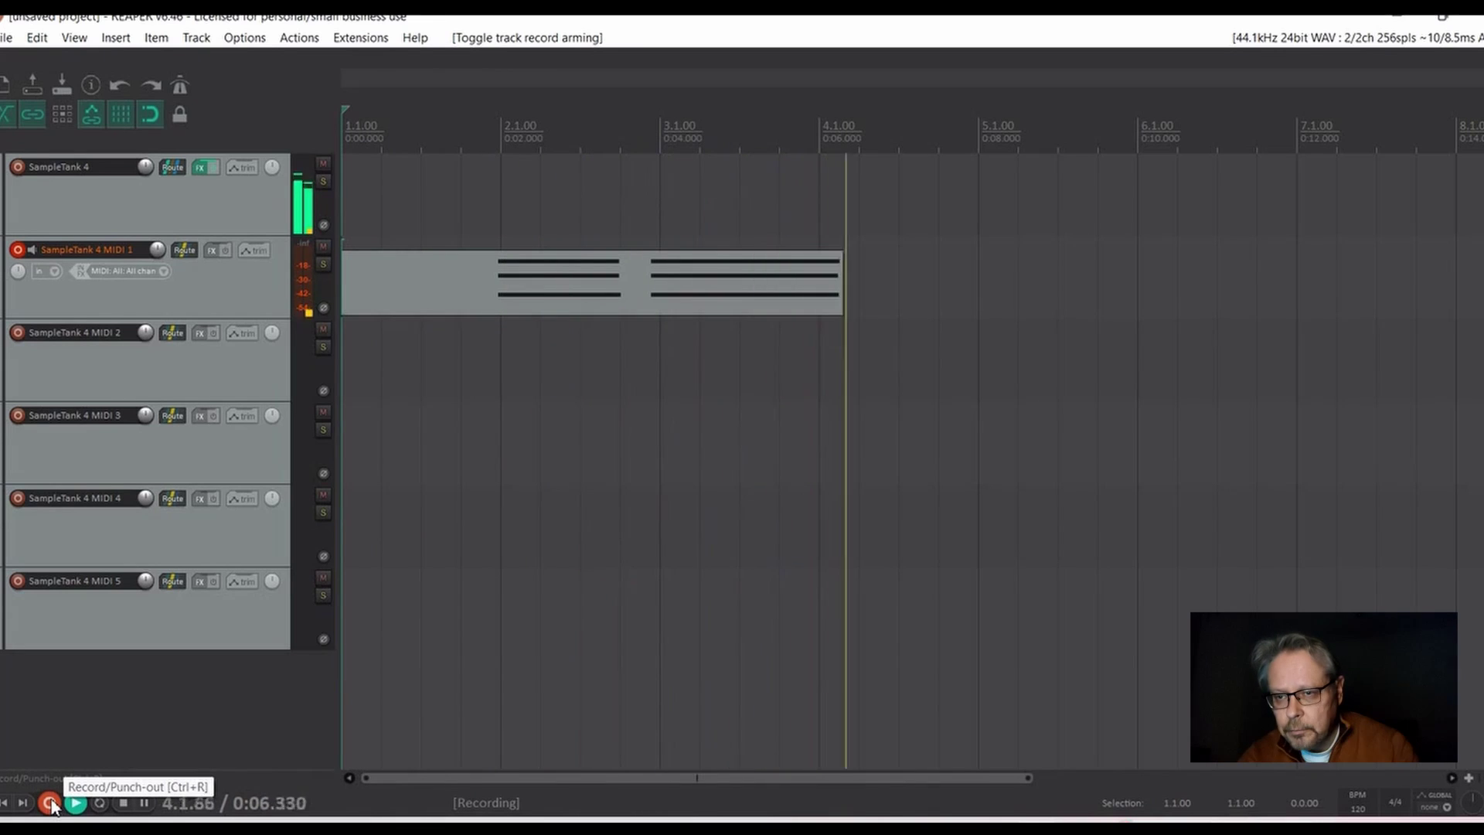
left_click(50, 804)
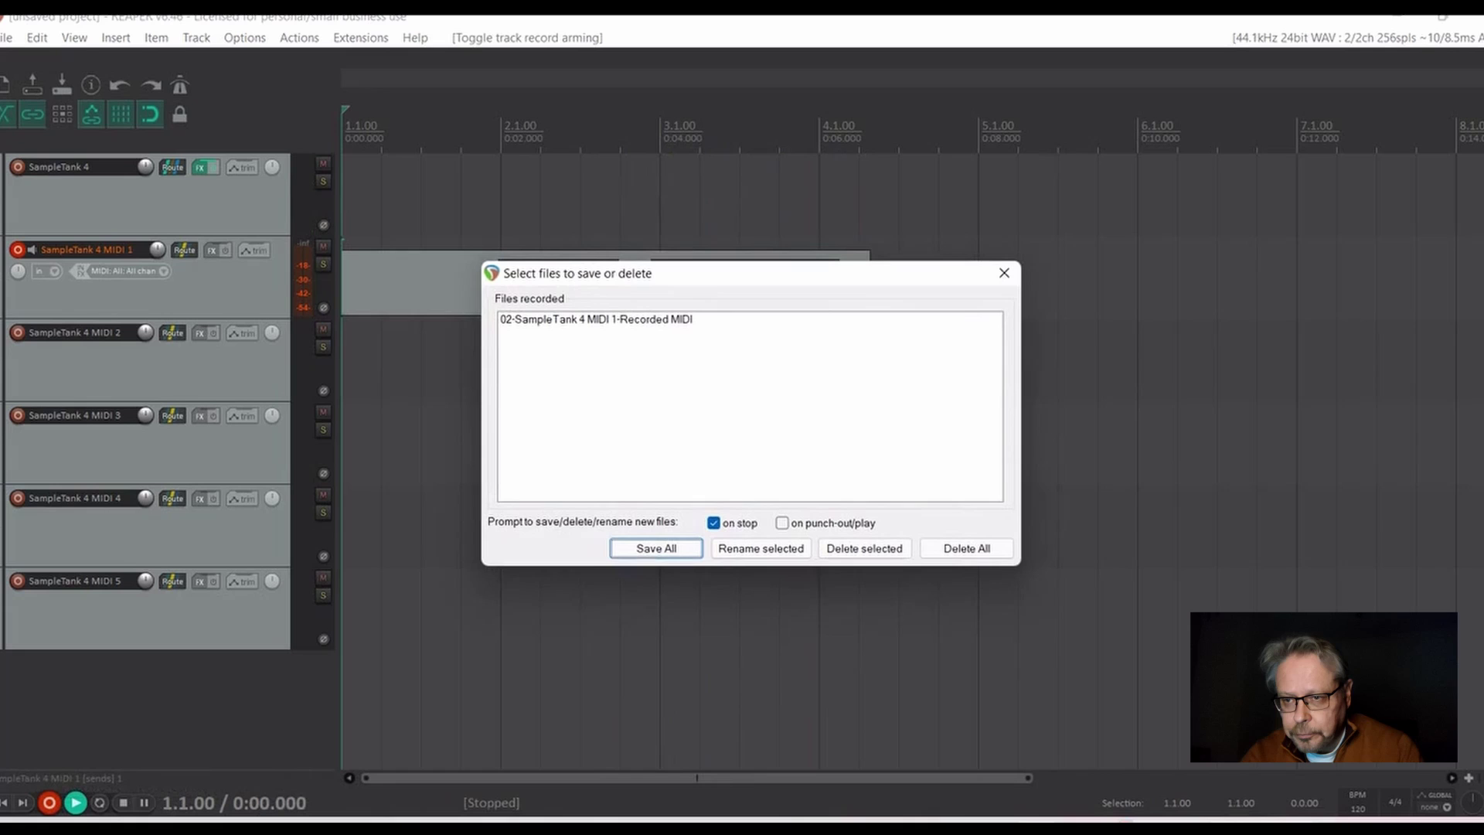
left_click(669, 550)
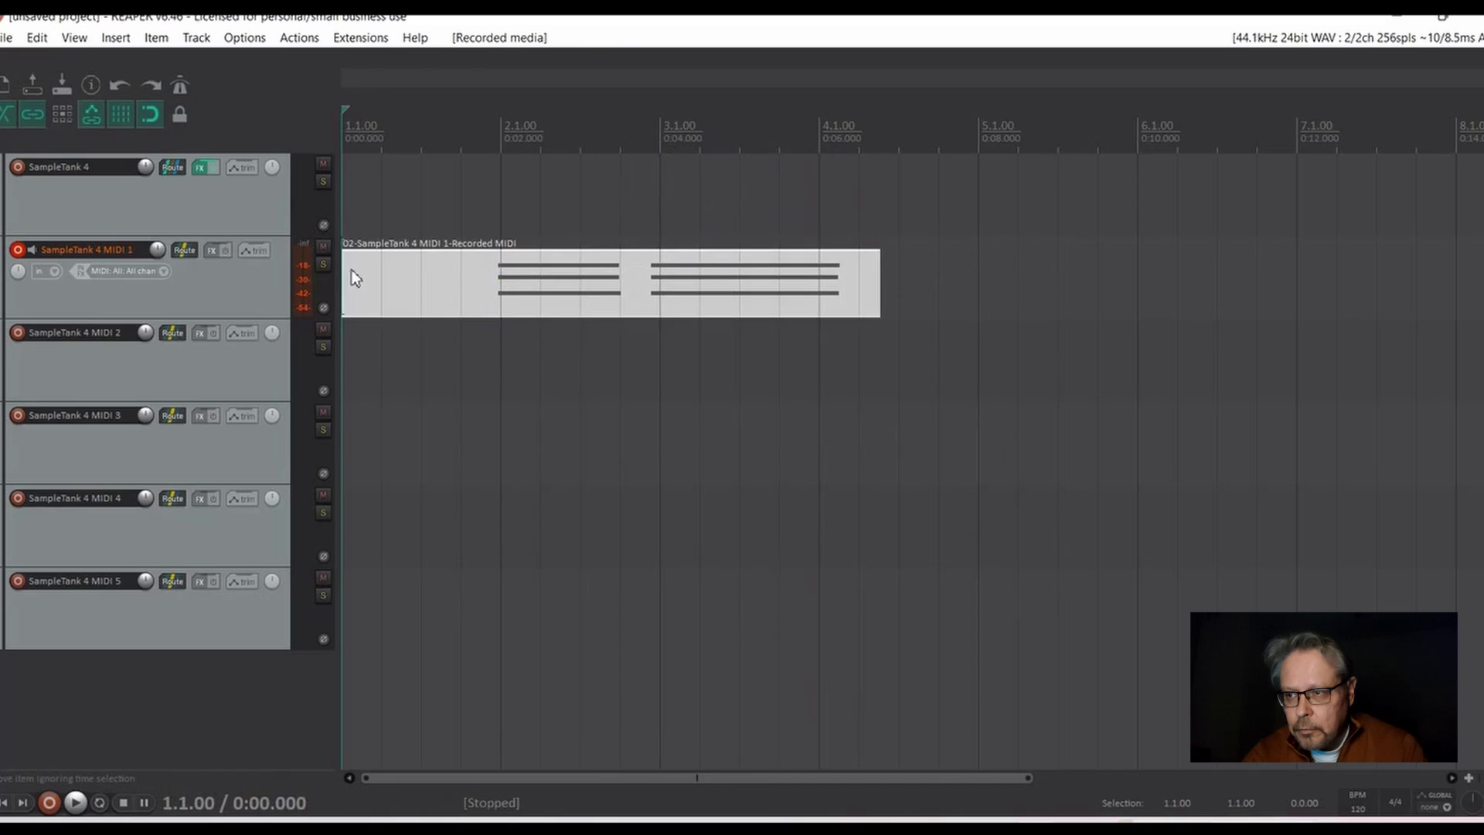
Play back the strings clip, then reopen SampleTank 4 in its mixer view.
key("space")
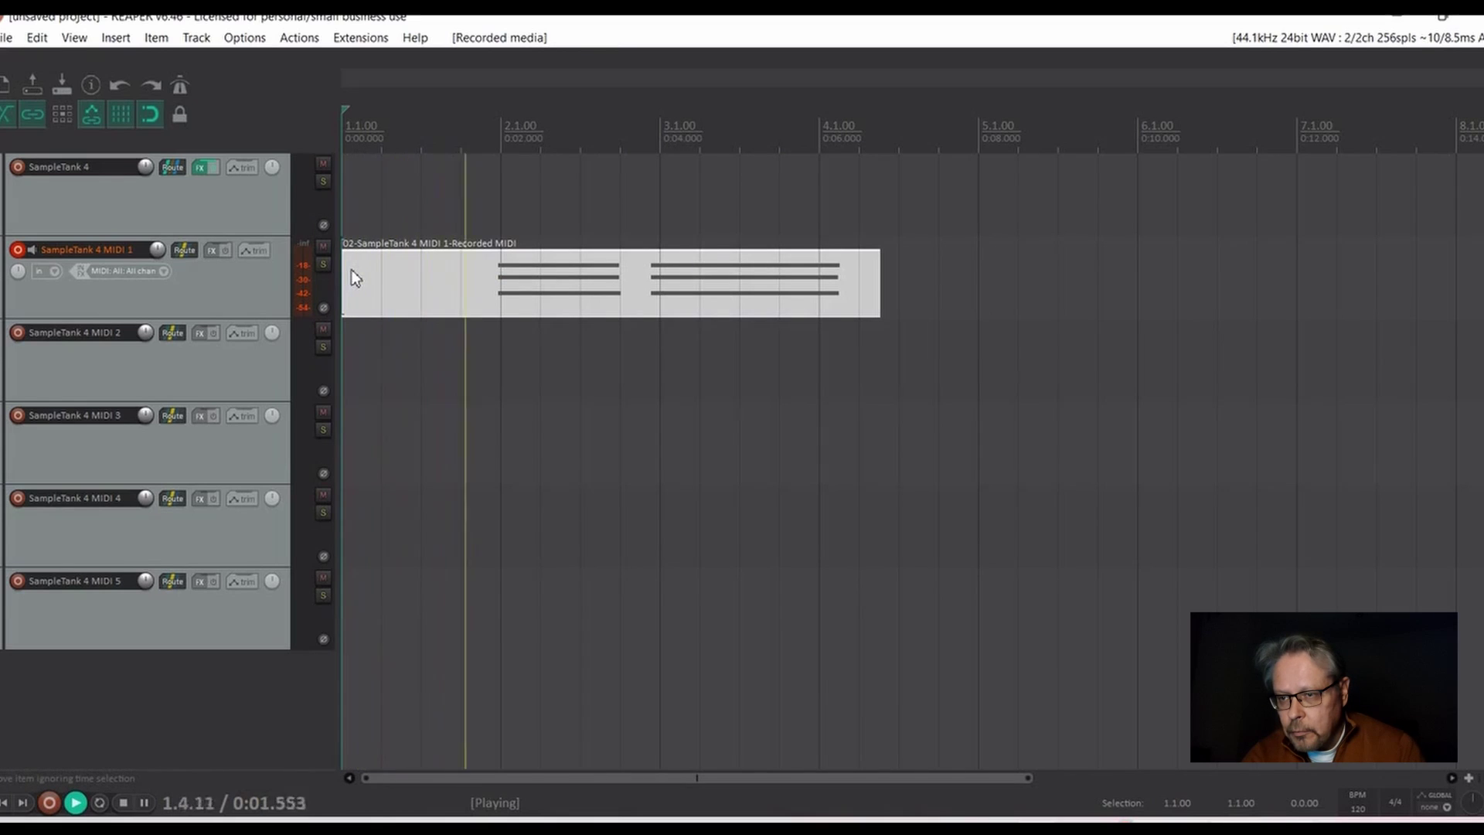
key("space")
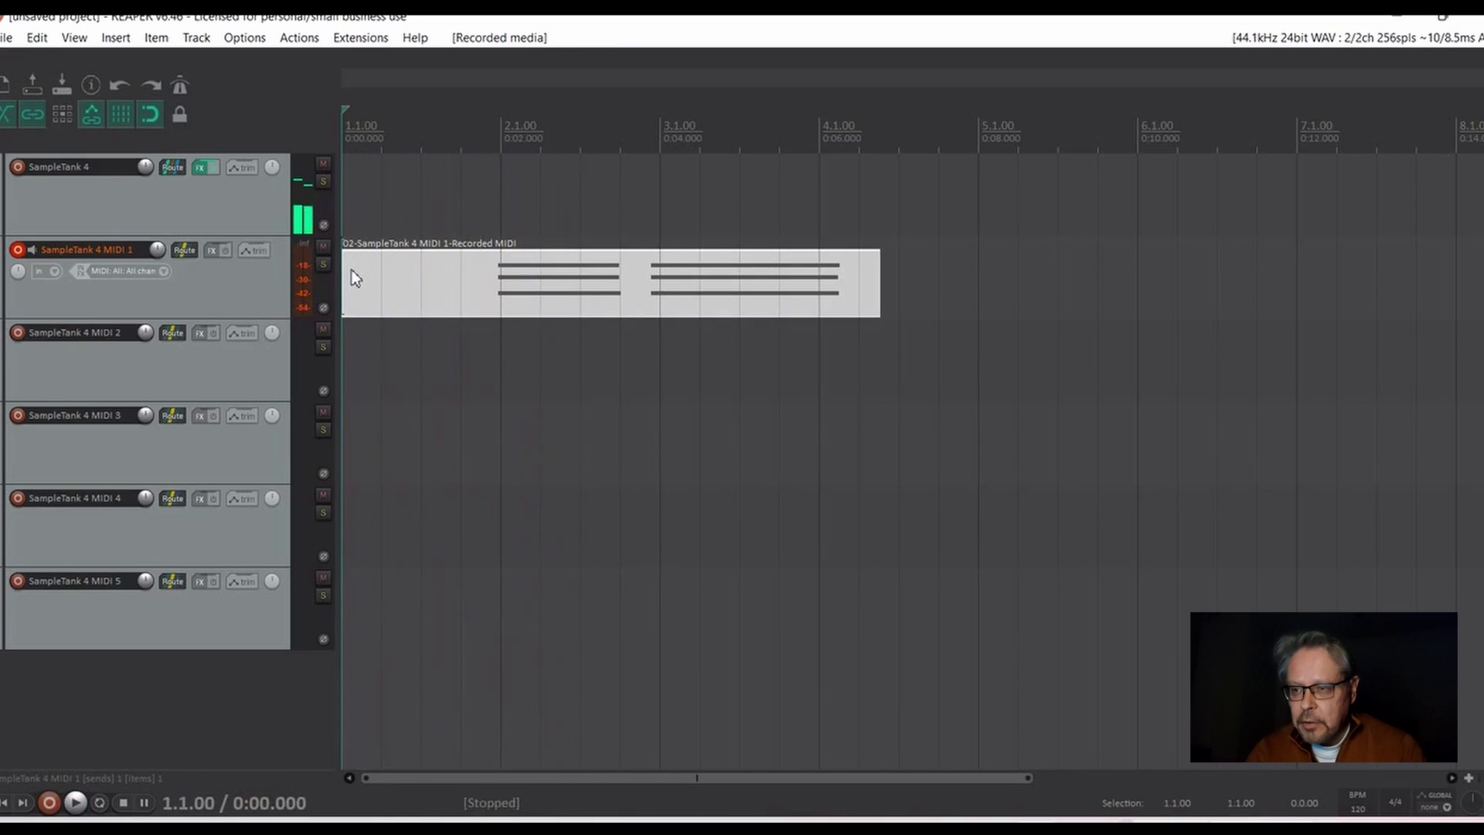
left_click(195, 171)
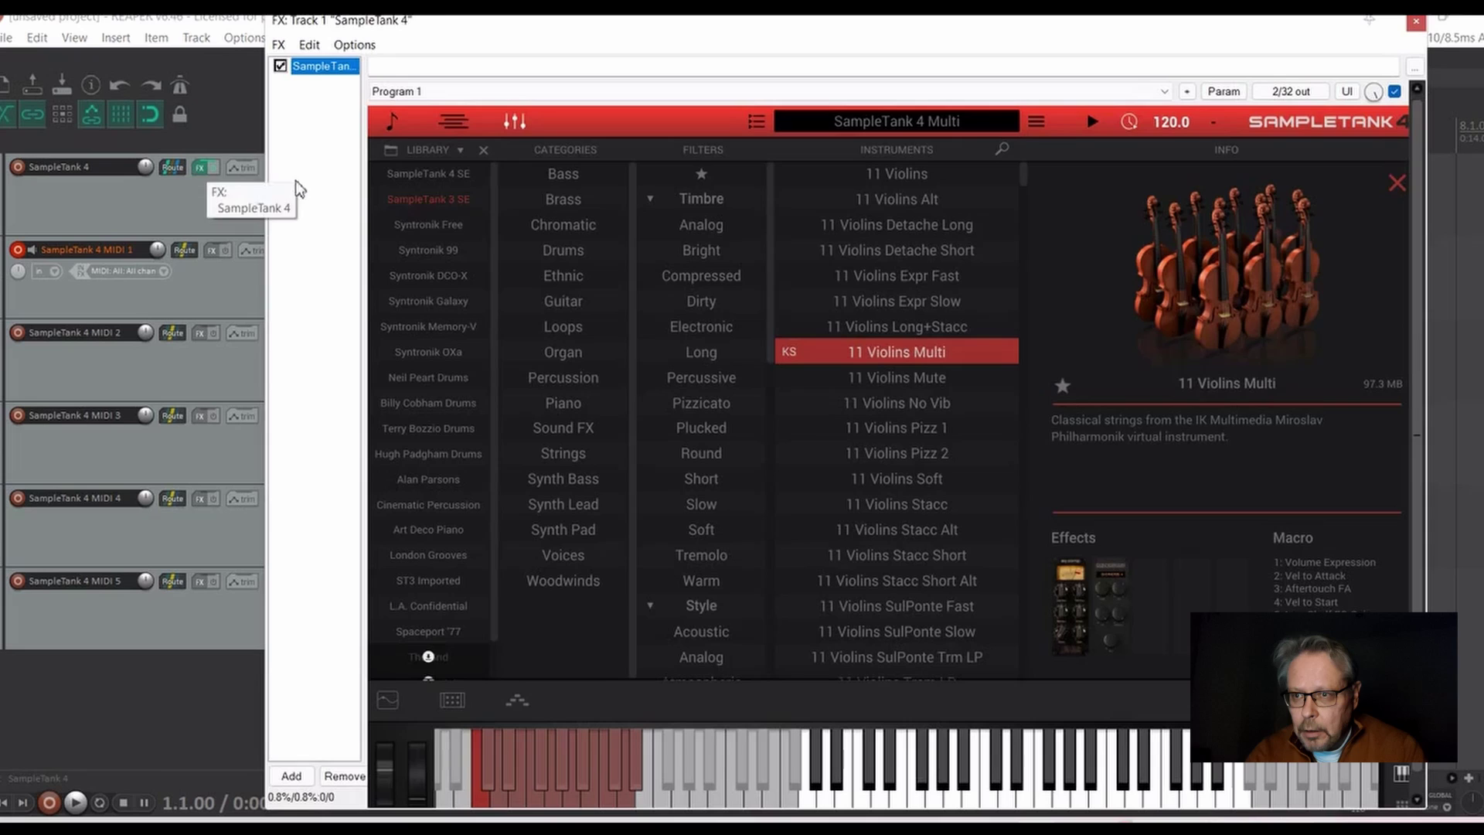
left_click(515, 122)
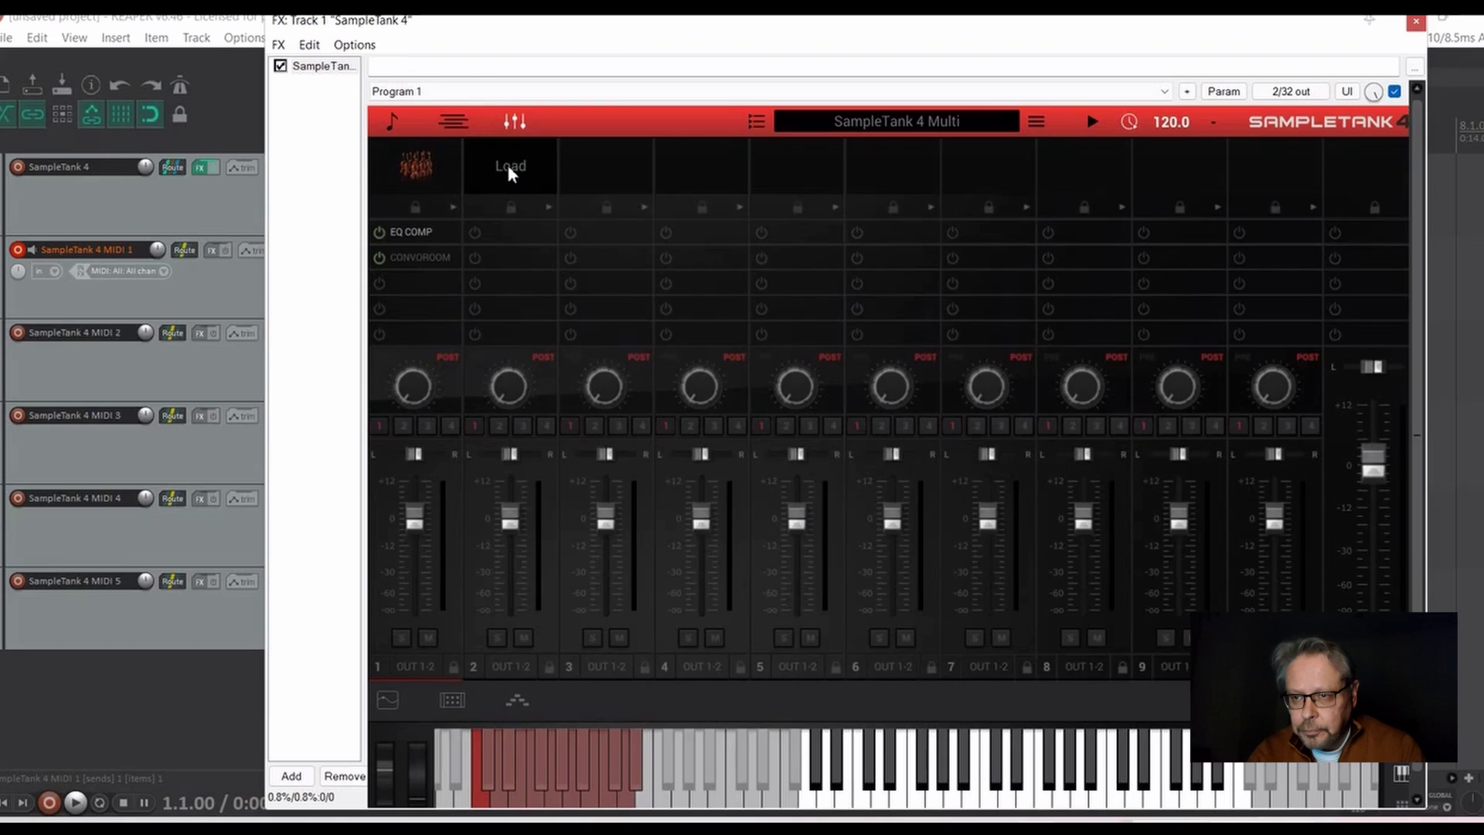
Load Bully II Raw Sqrs Light from Syntronik Free into SampleTank's second part.
left_click(508, 166)
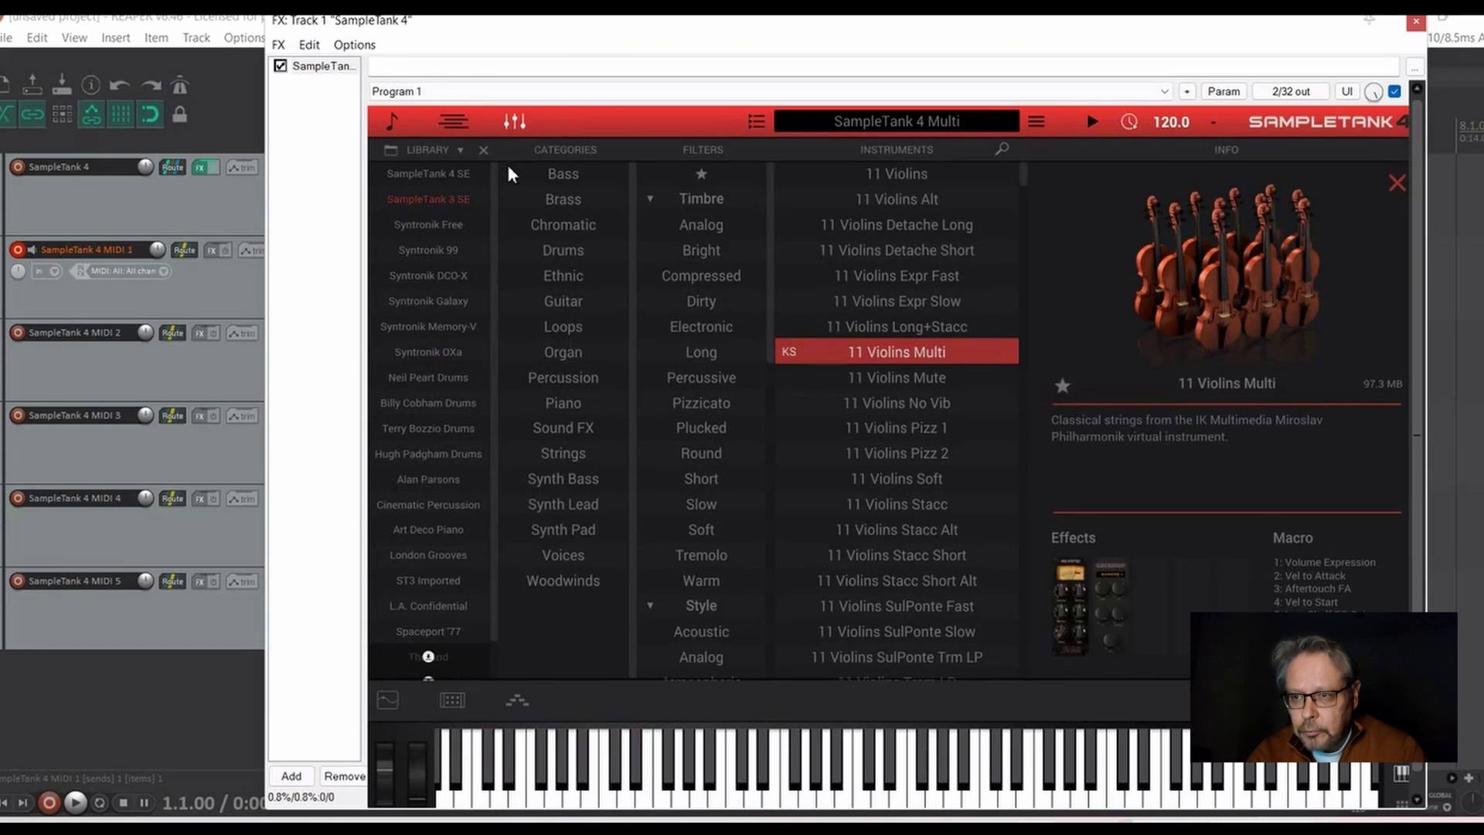
left_click(438, 230)
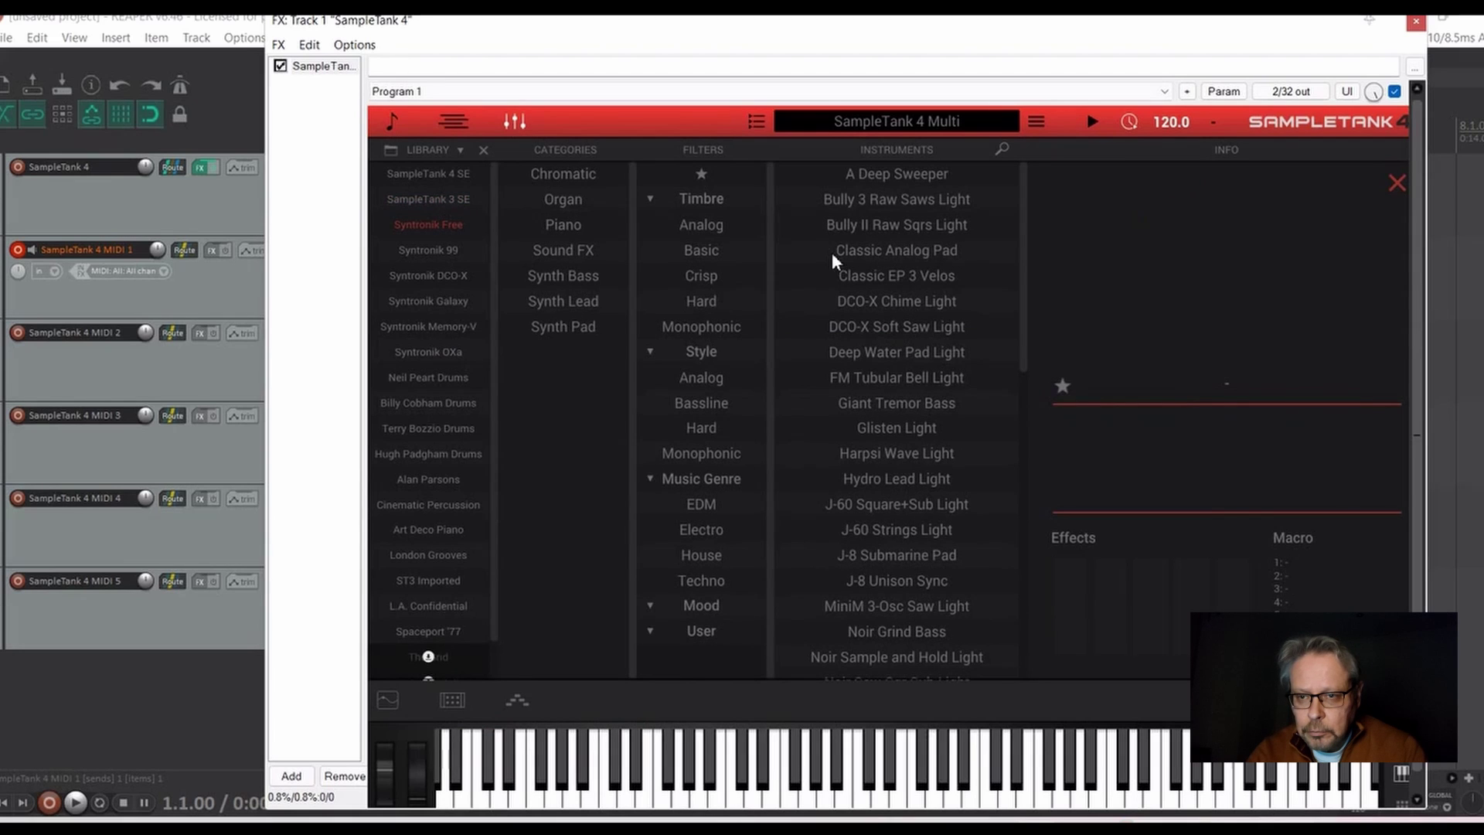
left_click(866, 226)
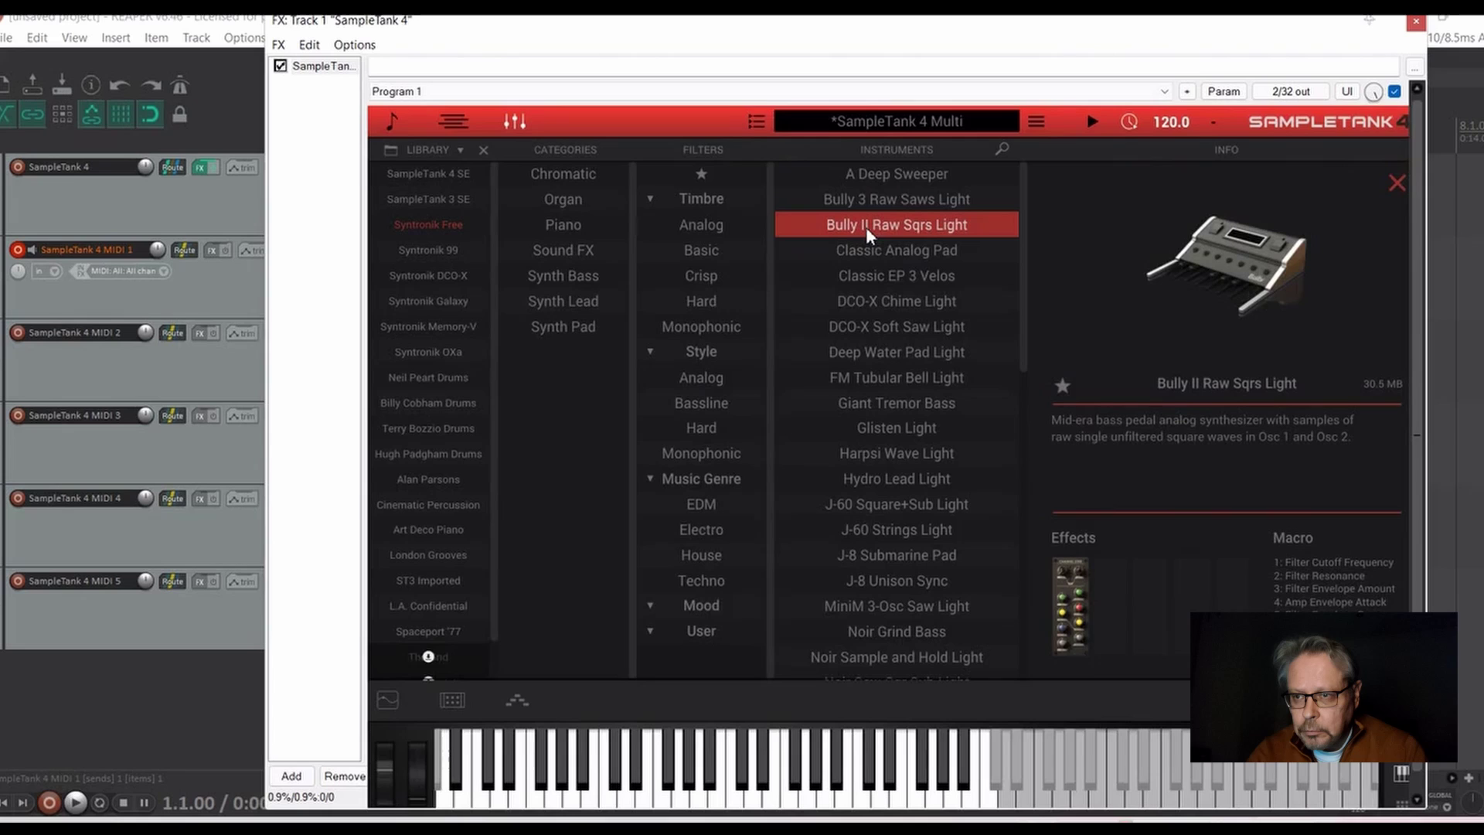
left_click(513, 121)
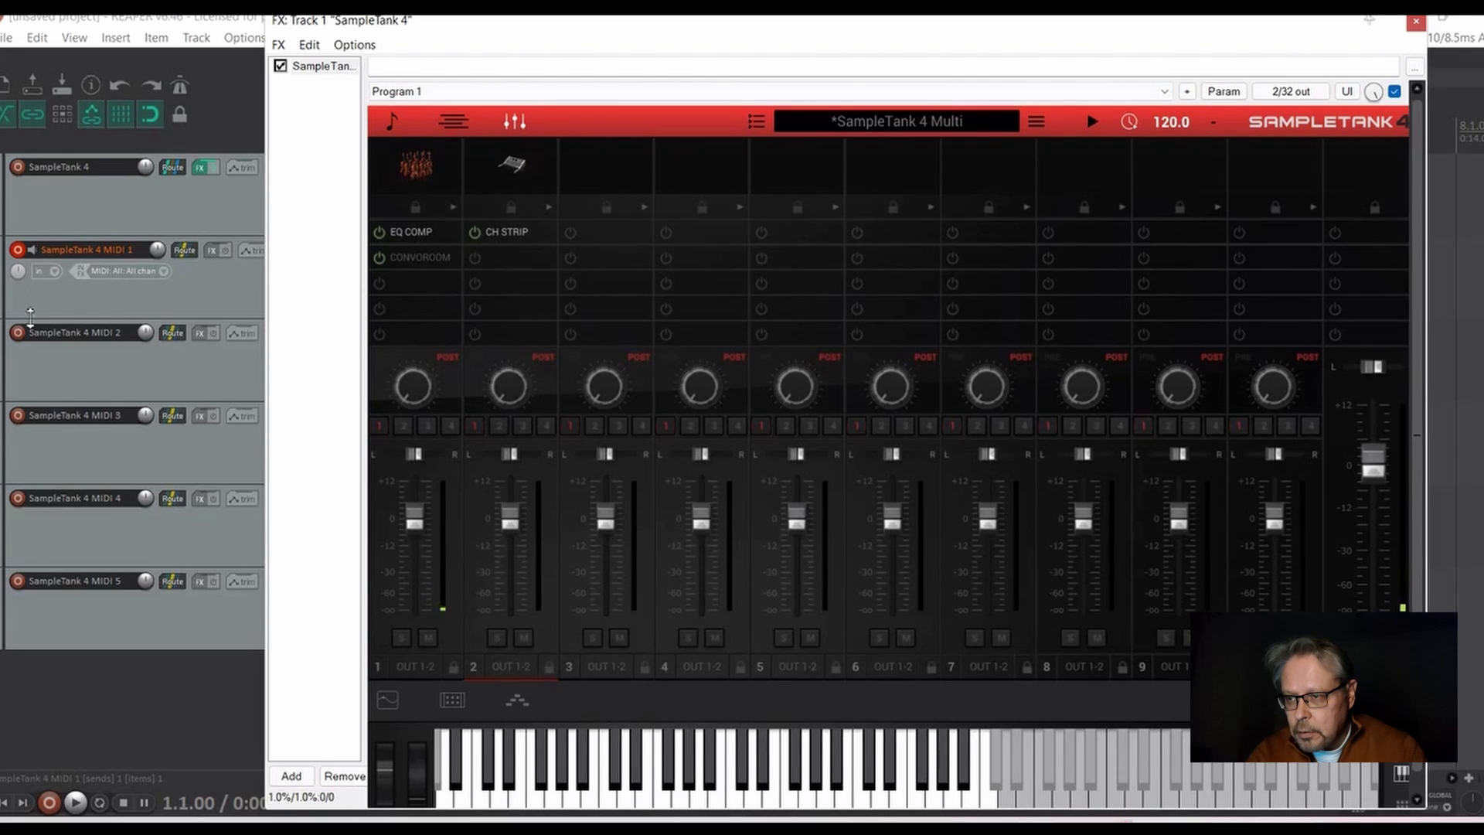
Move the record arm from MIDI 1 to MIDI 2, record a synth clip and keep it.
left_click(17, 250)
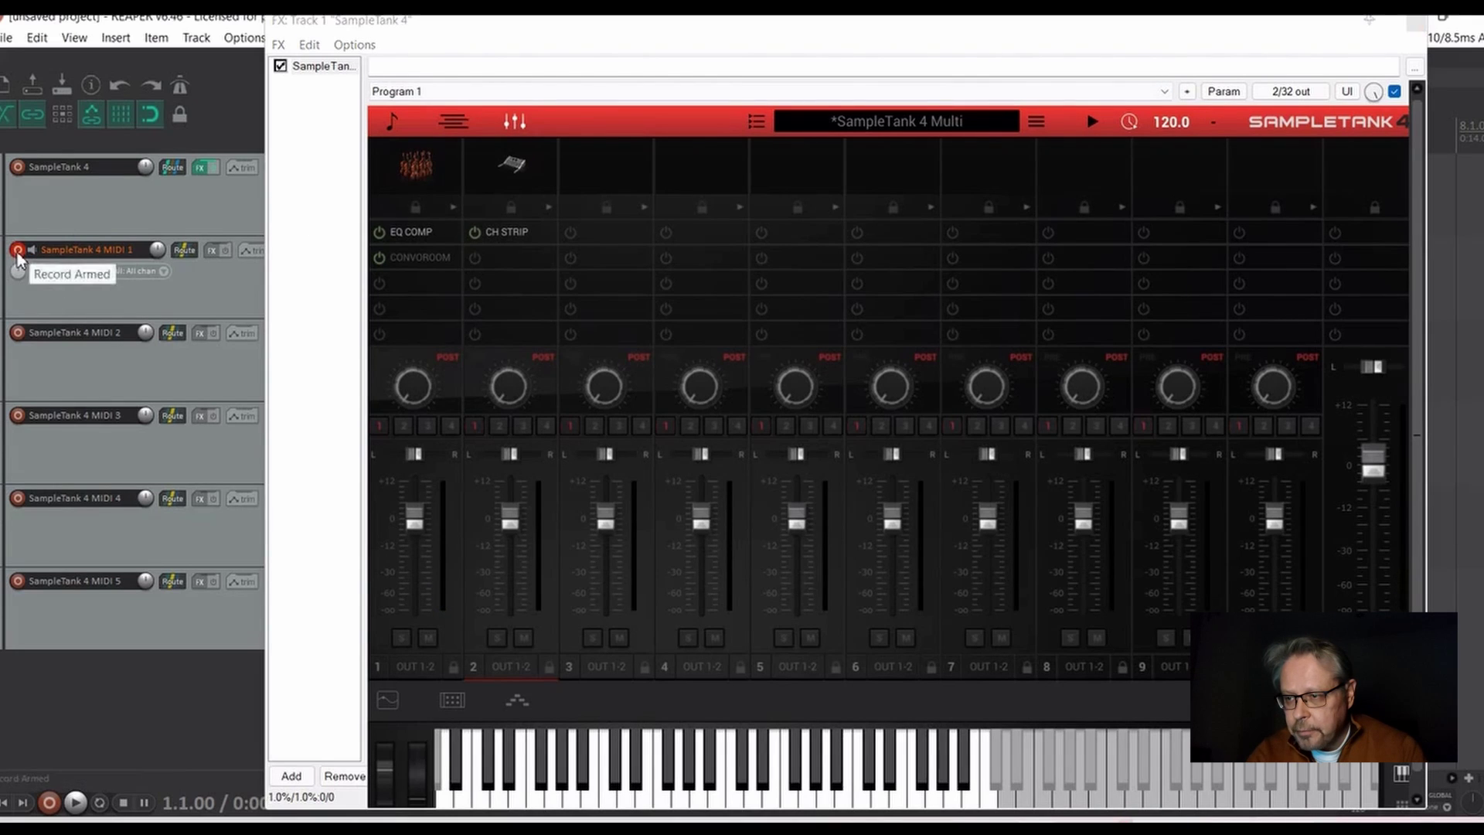
left_click(17, 333)
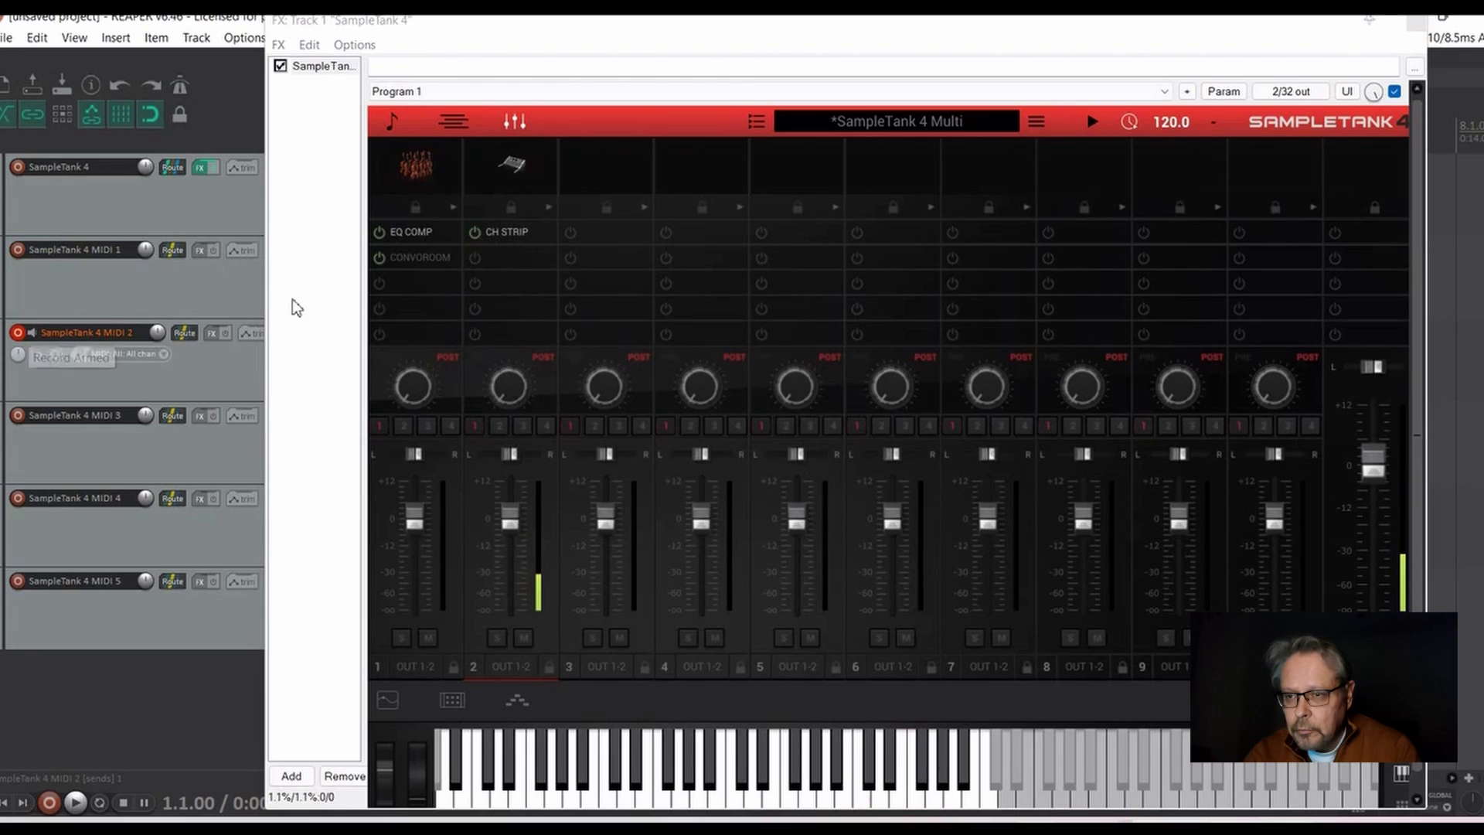
left_click(1415, 23)
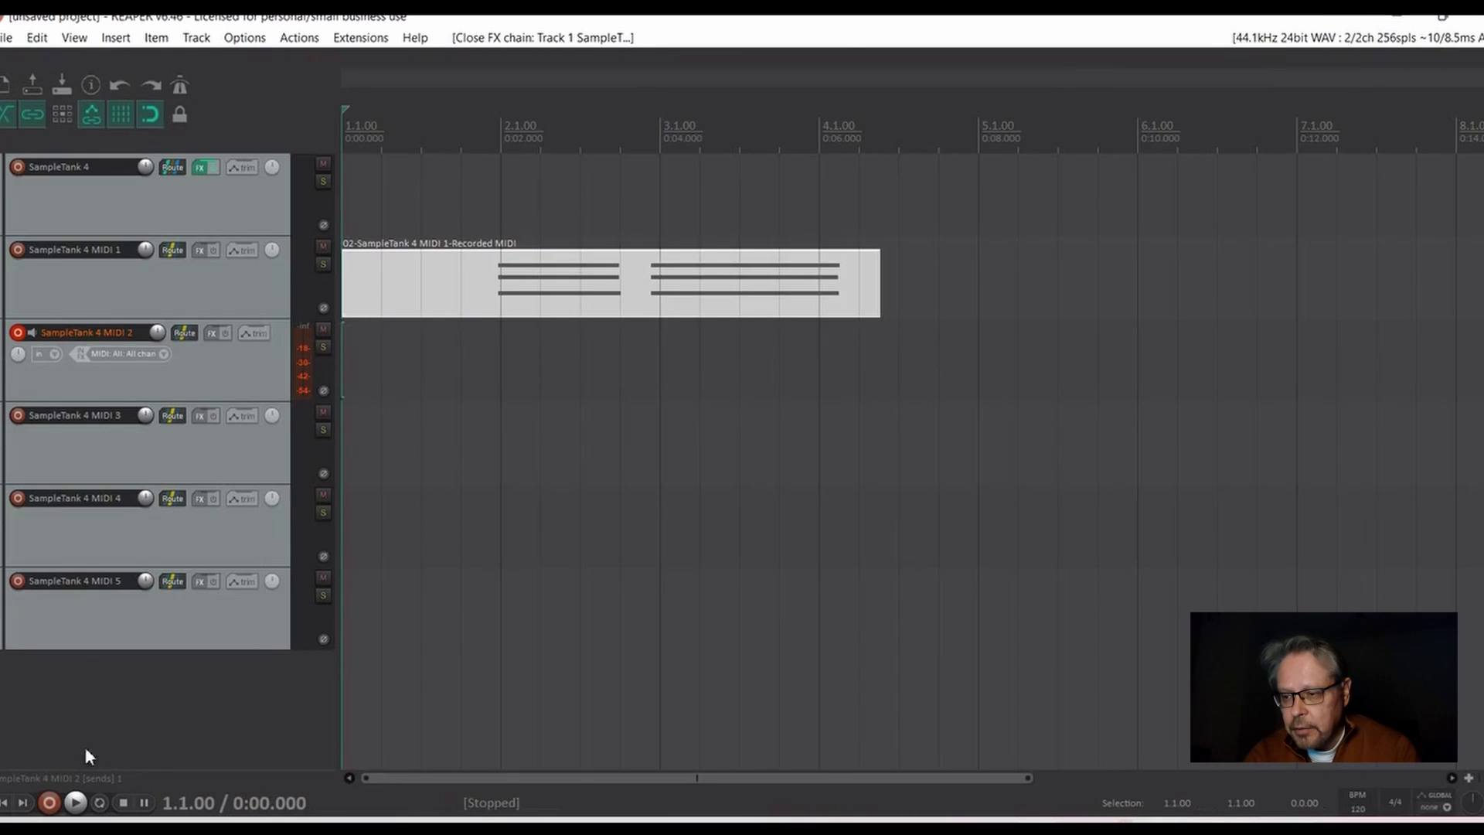
left_click(50, 802)
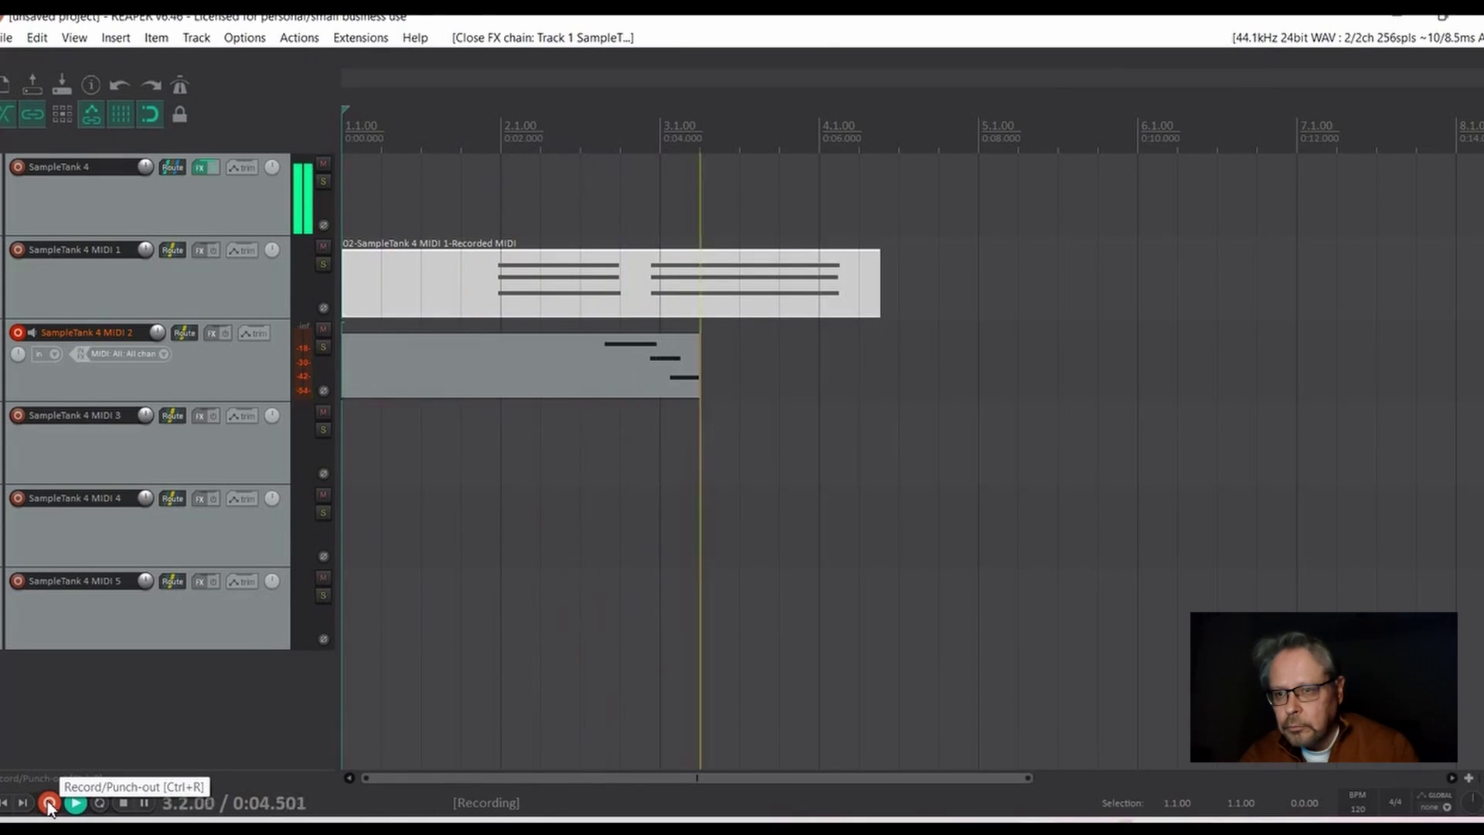
left_click(50, 804)
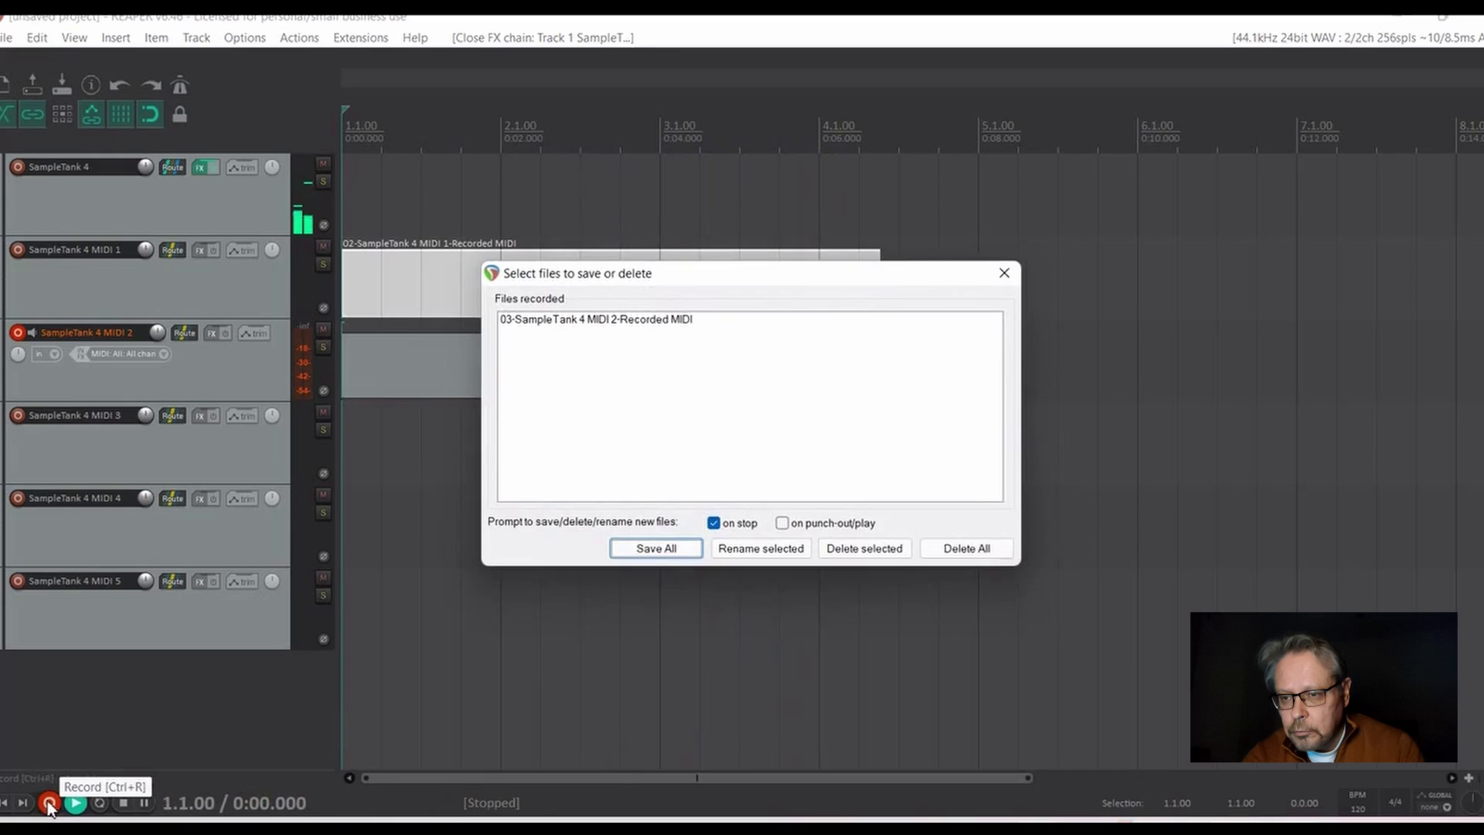
key("Return")
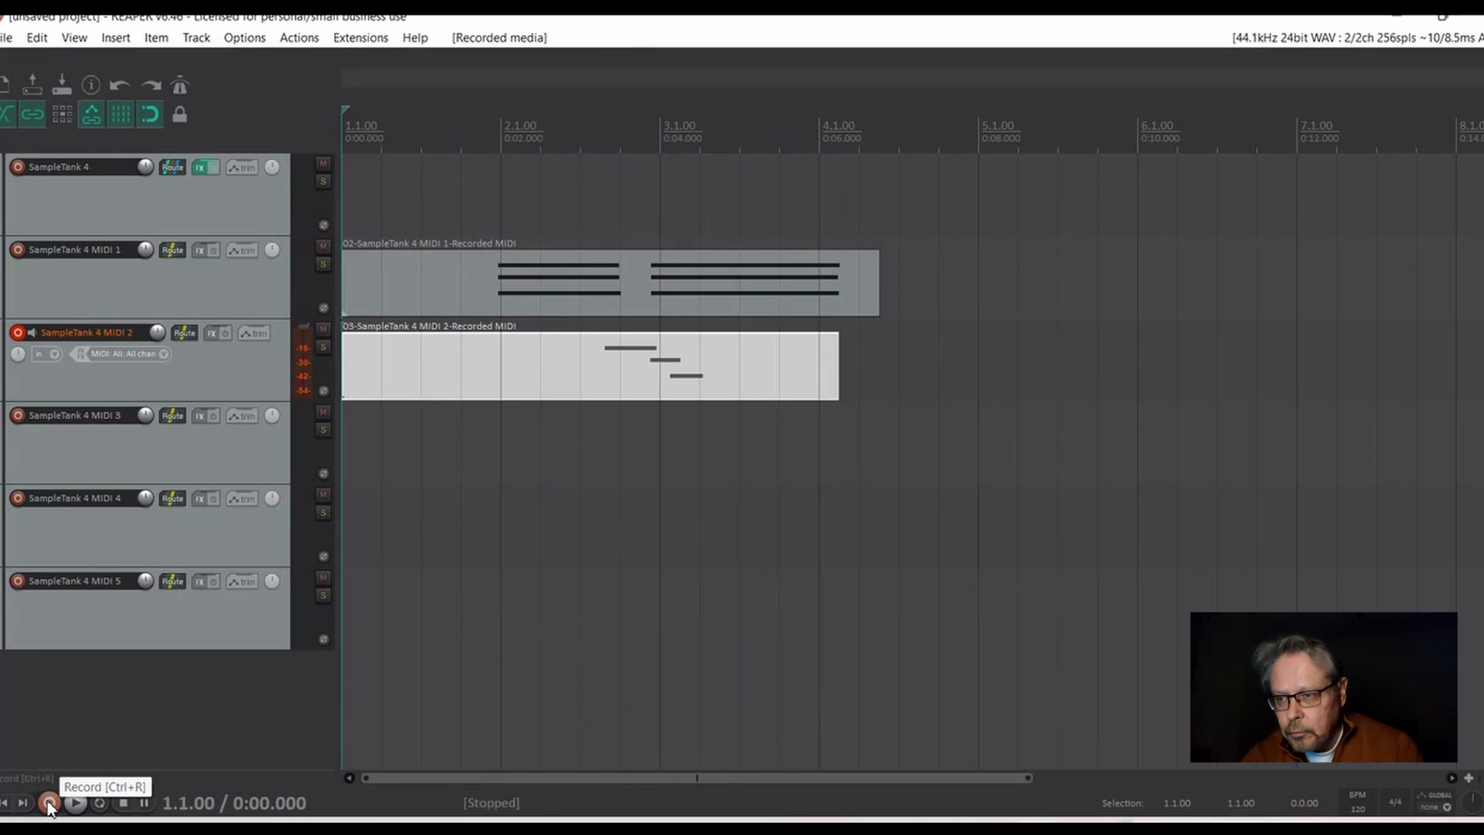
Cancel the Add FX dialog on SampleTank 4 MIDI 3 and close its empty FX chain.
left_click(199, 417)
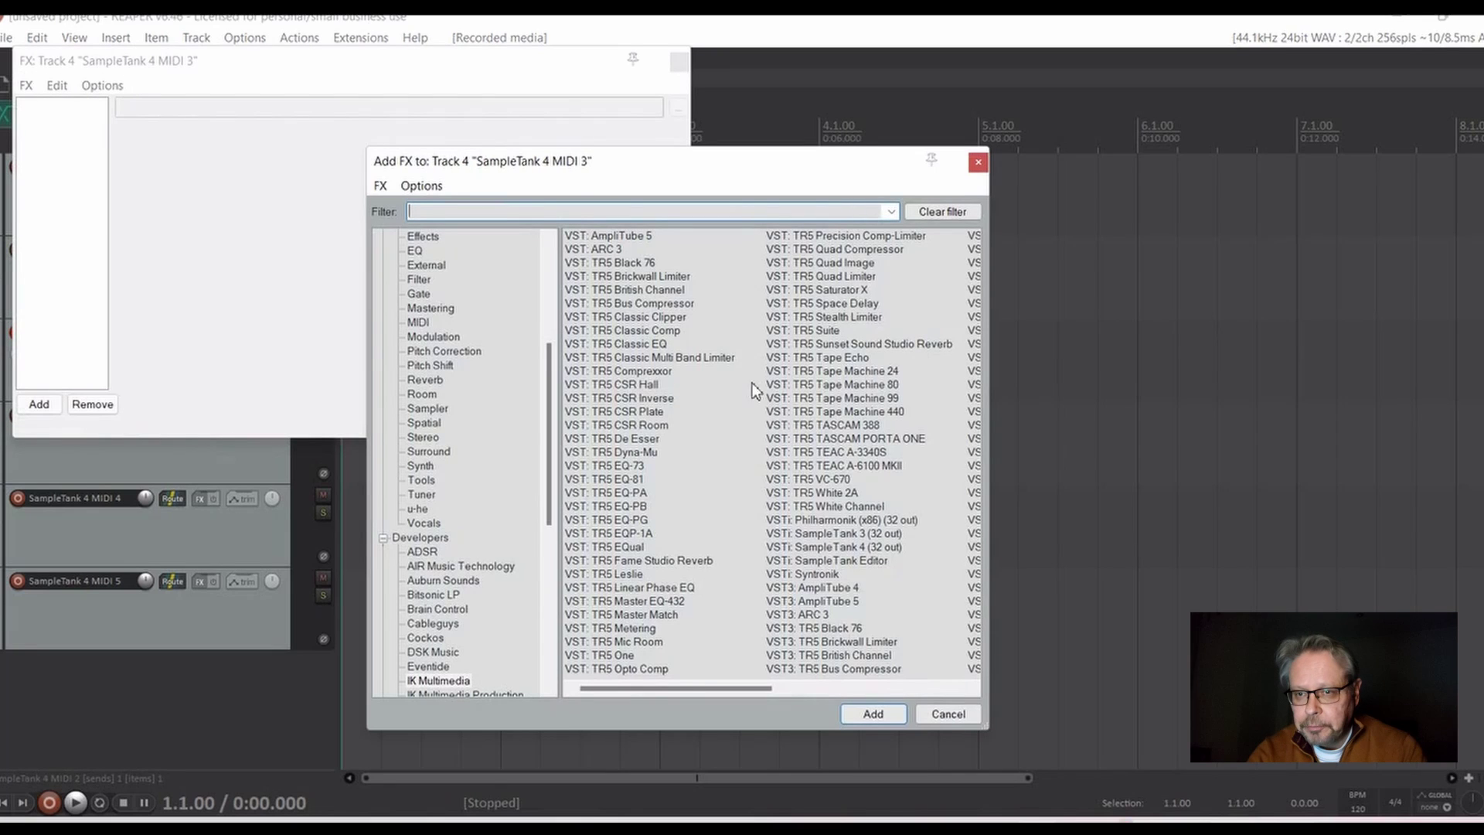
left_click(978, 162)
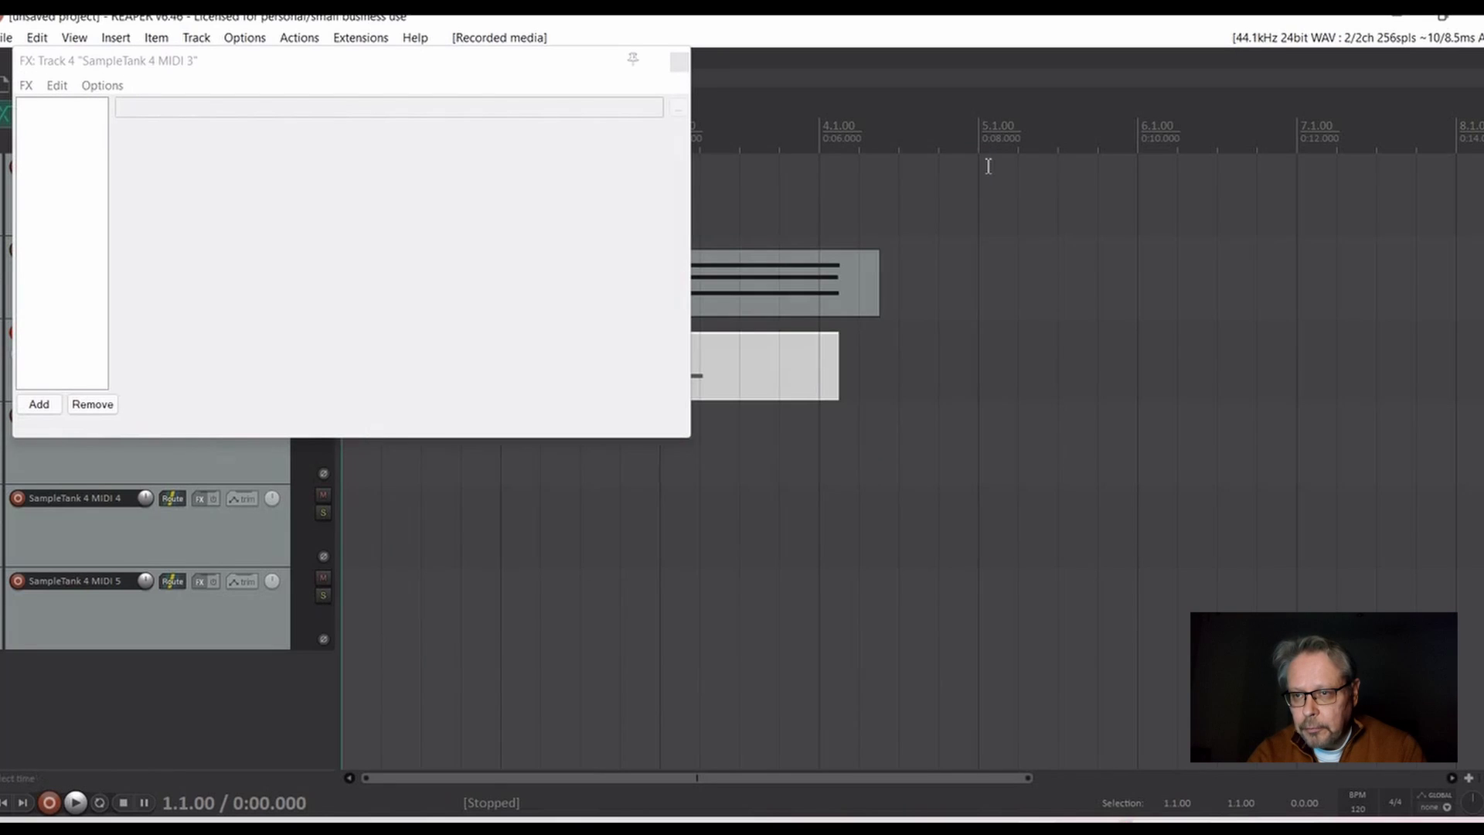
left_click(680, 65)
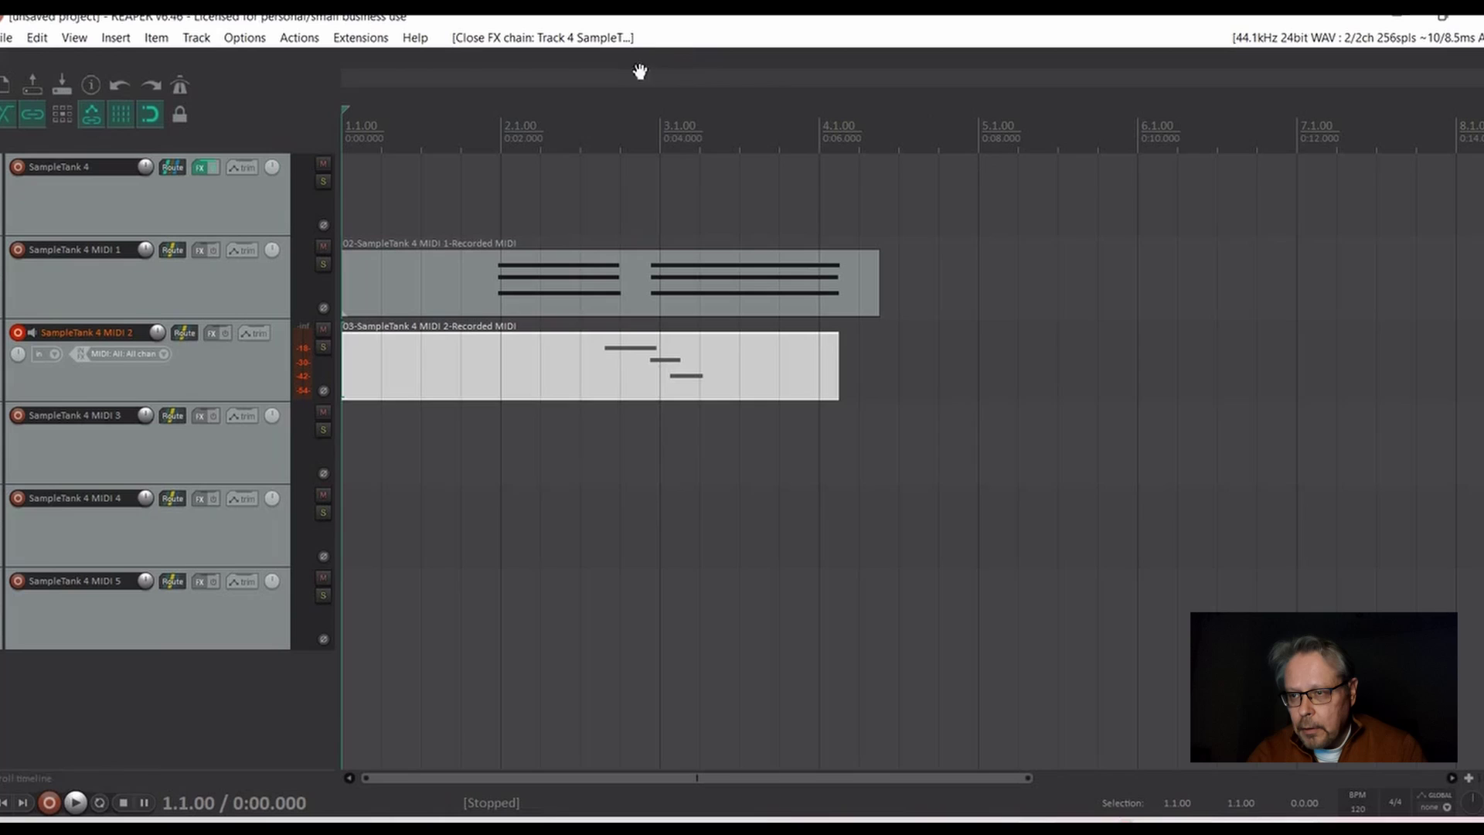
Load C7 Grand Pop Piano 1 from the SampleTank 4 SE library into part 3.
left_click(199, 167)
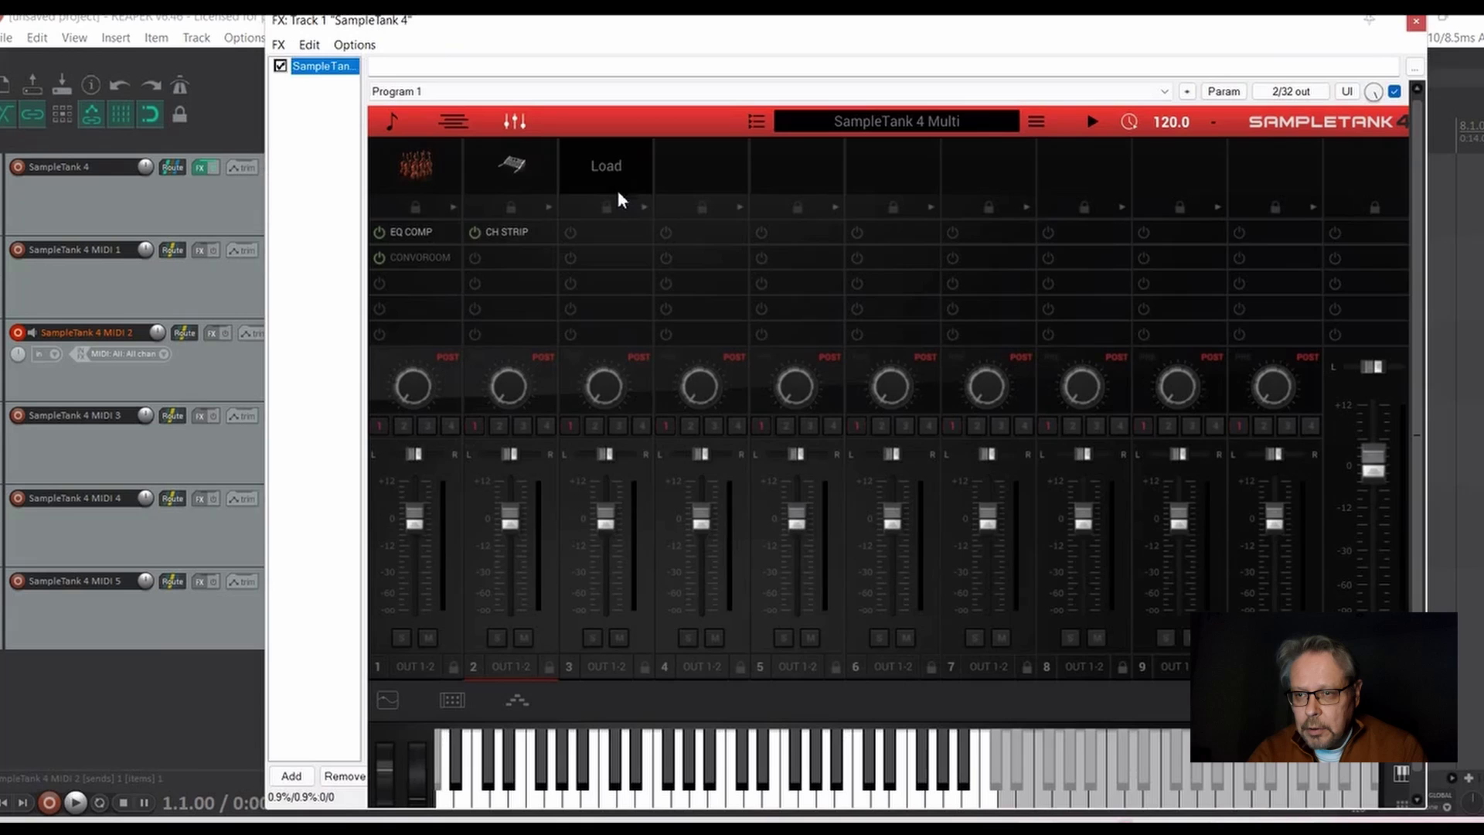
left_click(611, 169)
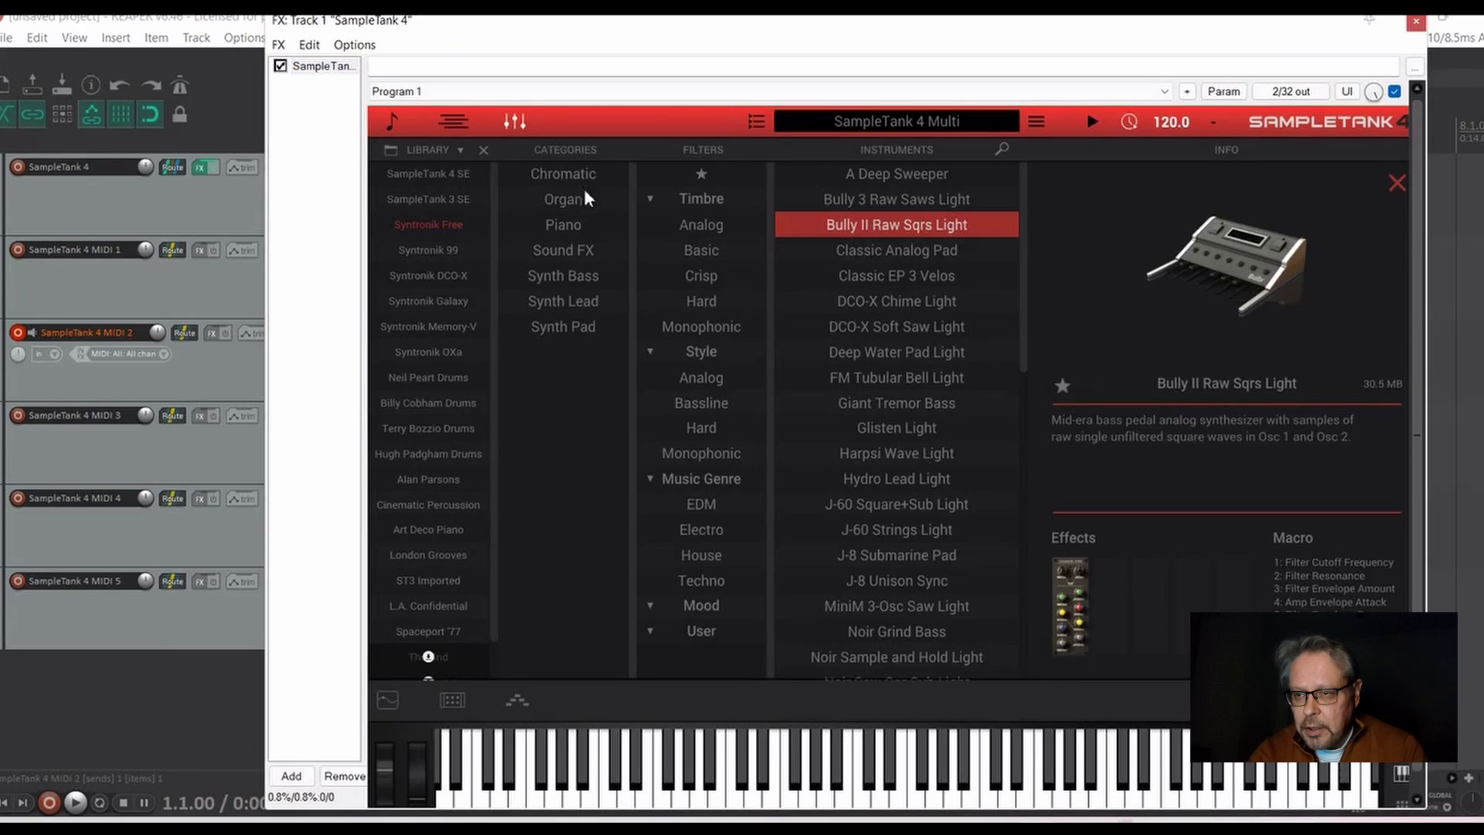
left_click(428, 198)
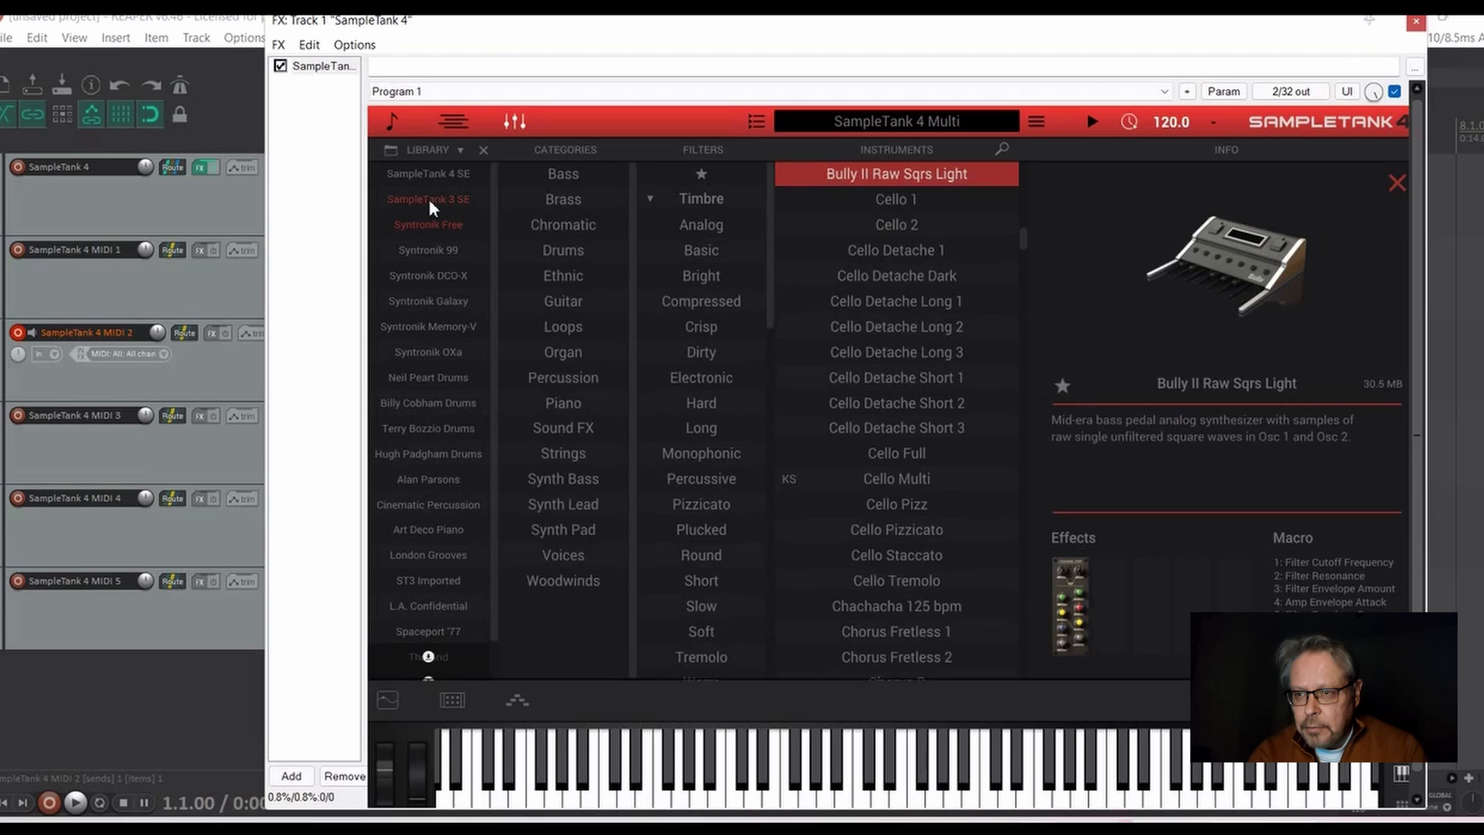
left_click(432, 175)
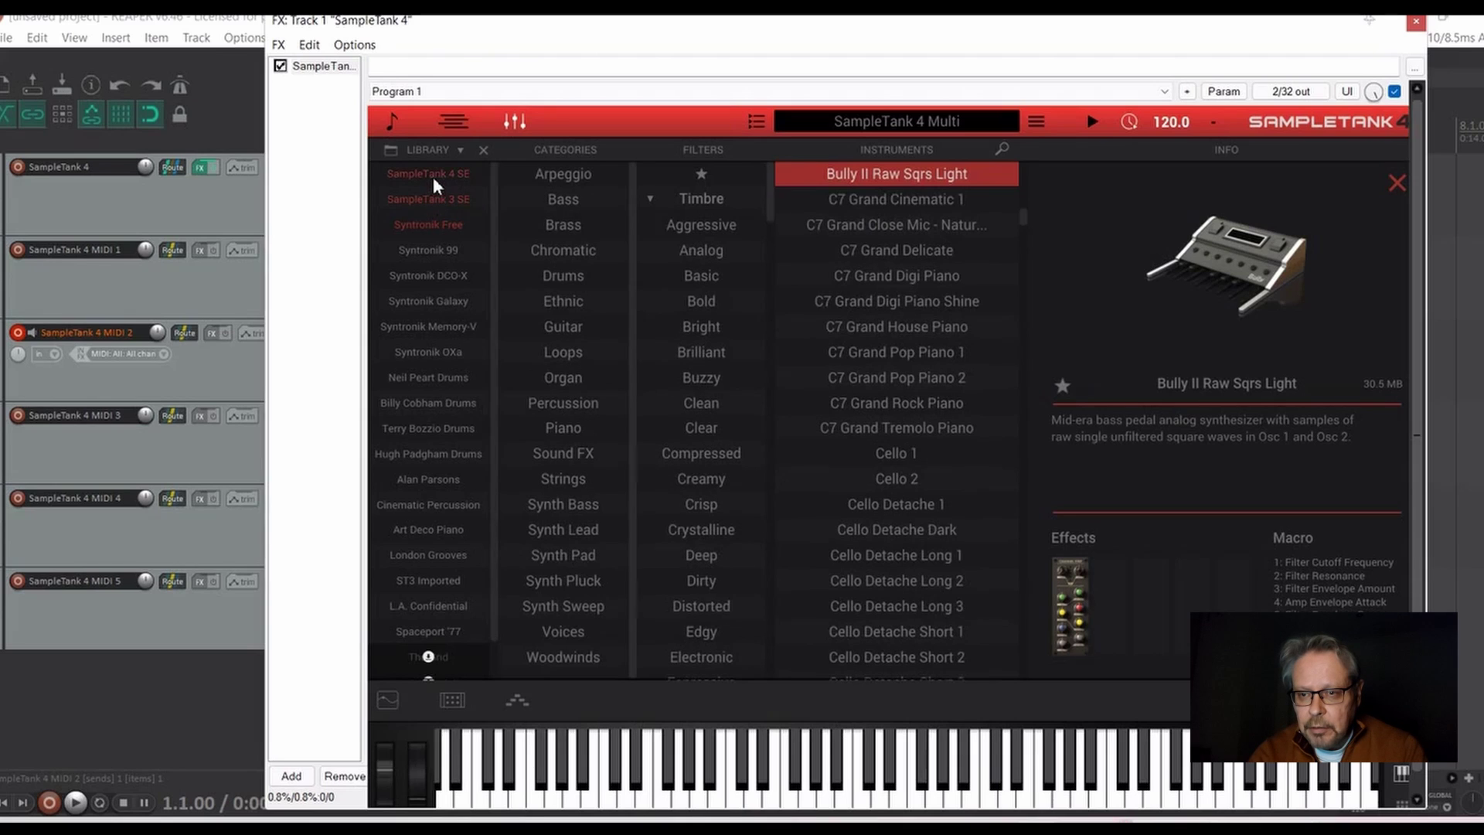
left_click(885, 354)
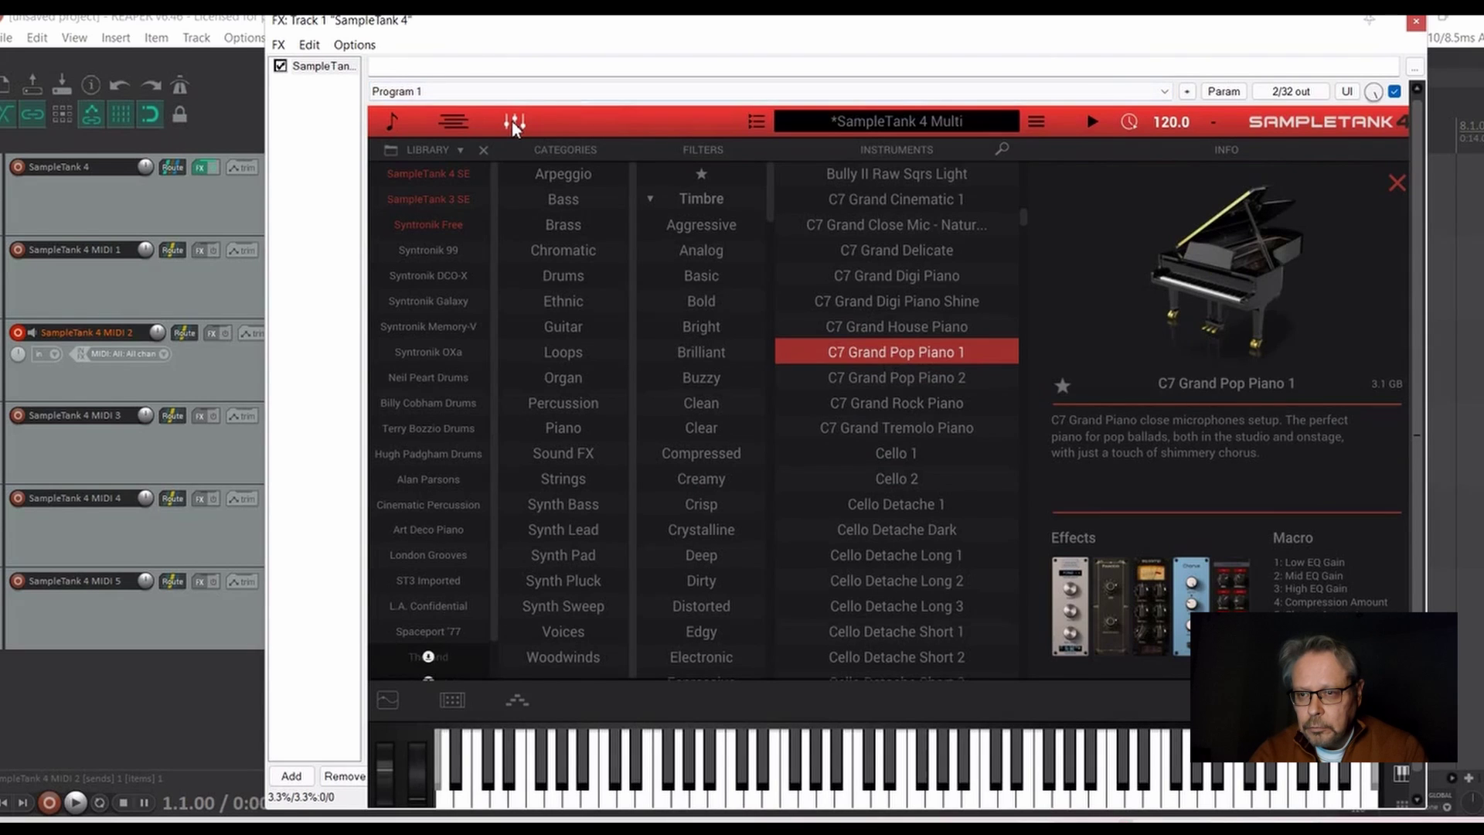
left_click(515, 124)
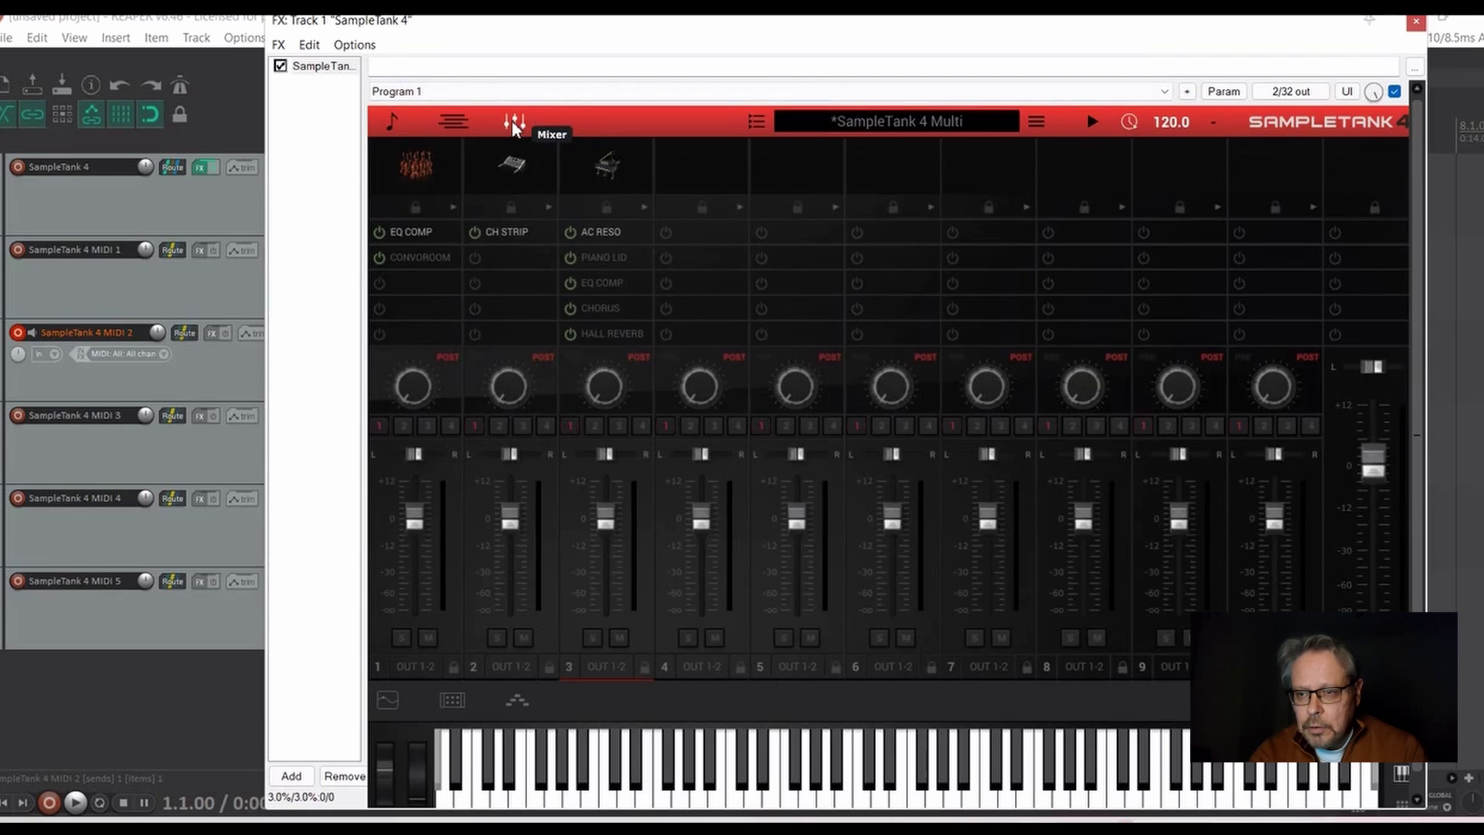
Move the record arm from MIDI 2 to MIDI 3, record and keep a clip, then disarm MIDI 3.
left_click(1417, 27)
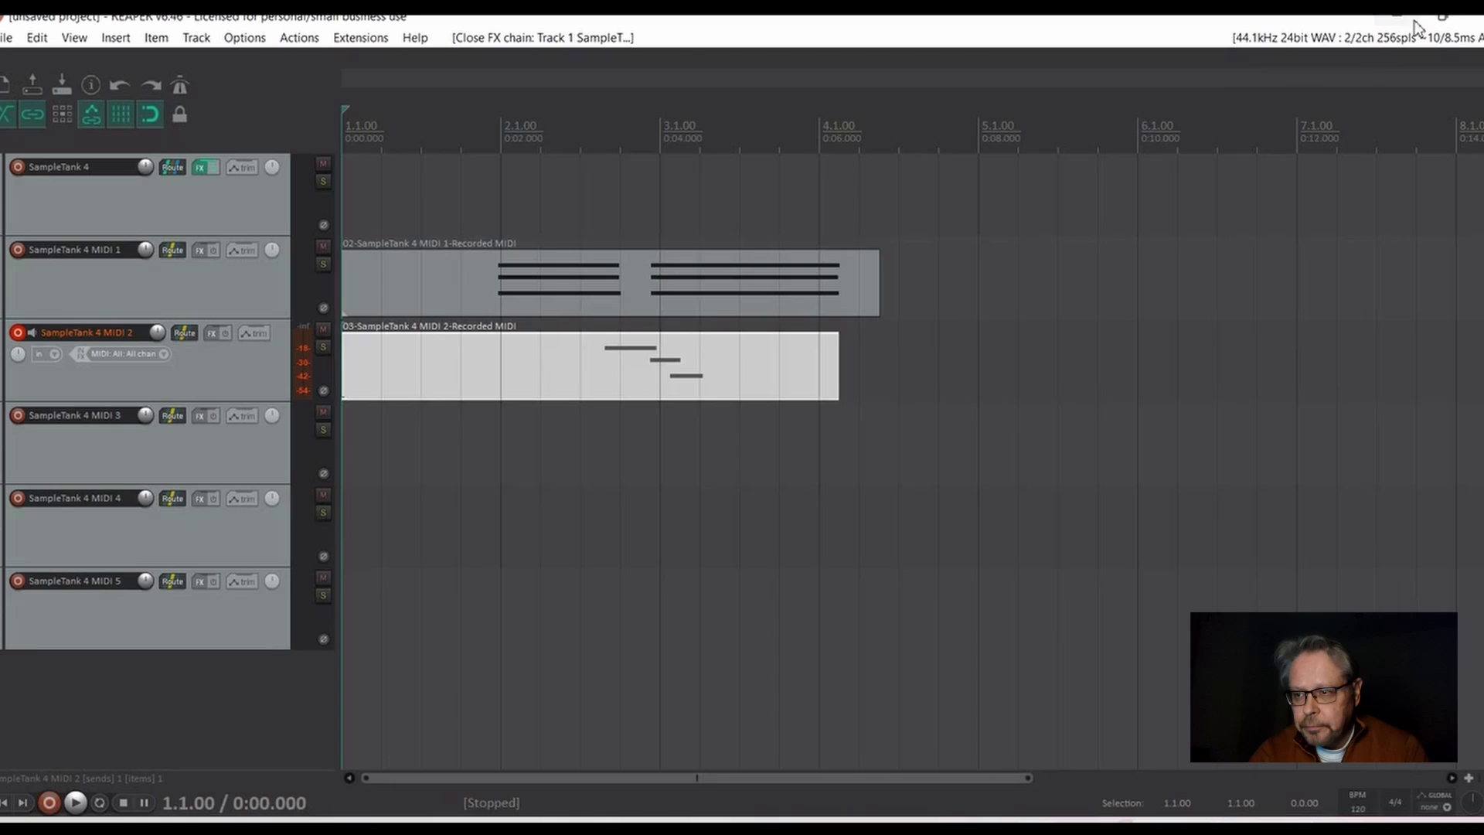
left_click(17, 333)
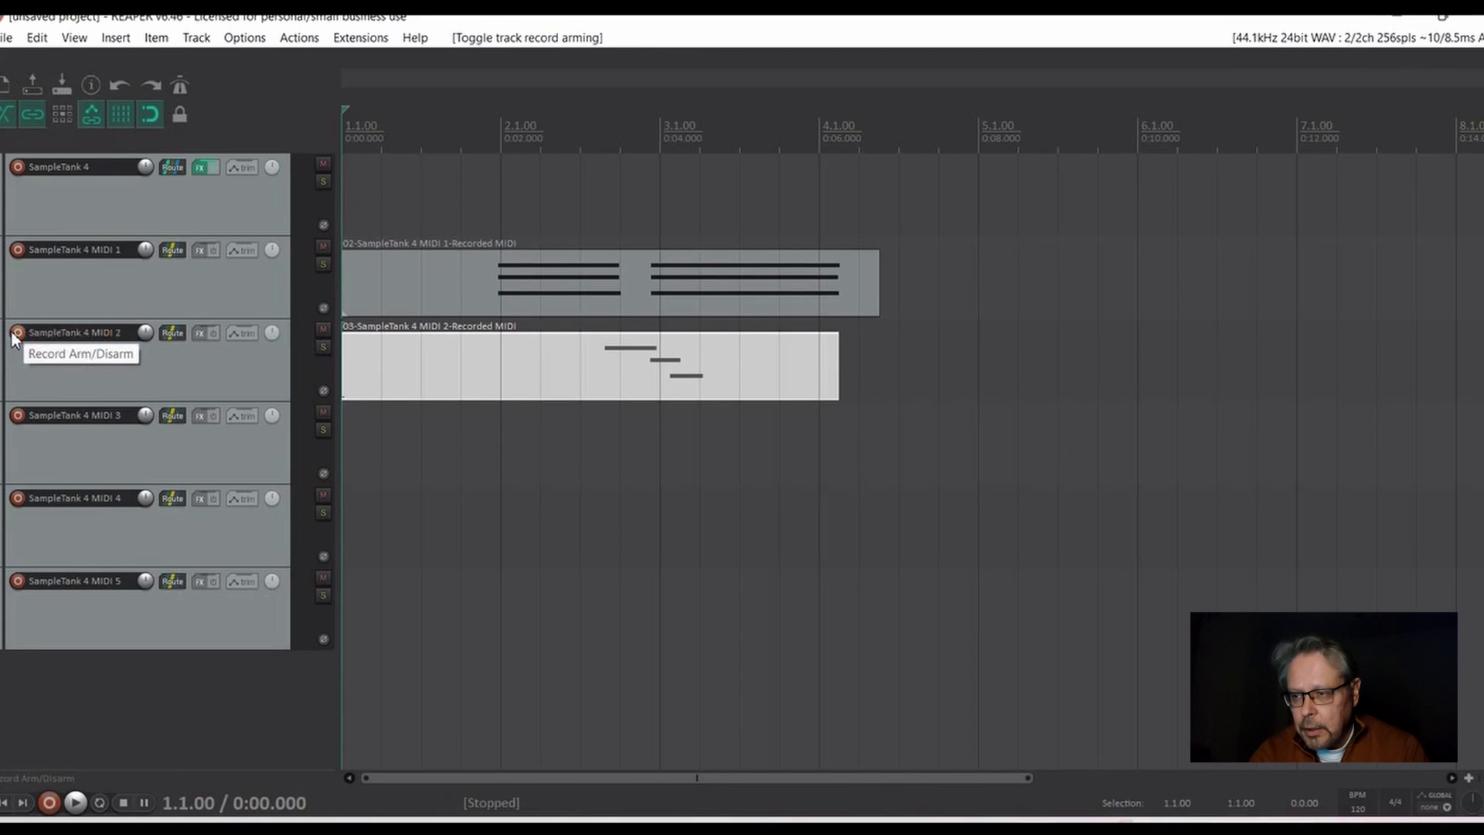
left_click(23, 420)
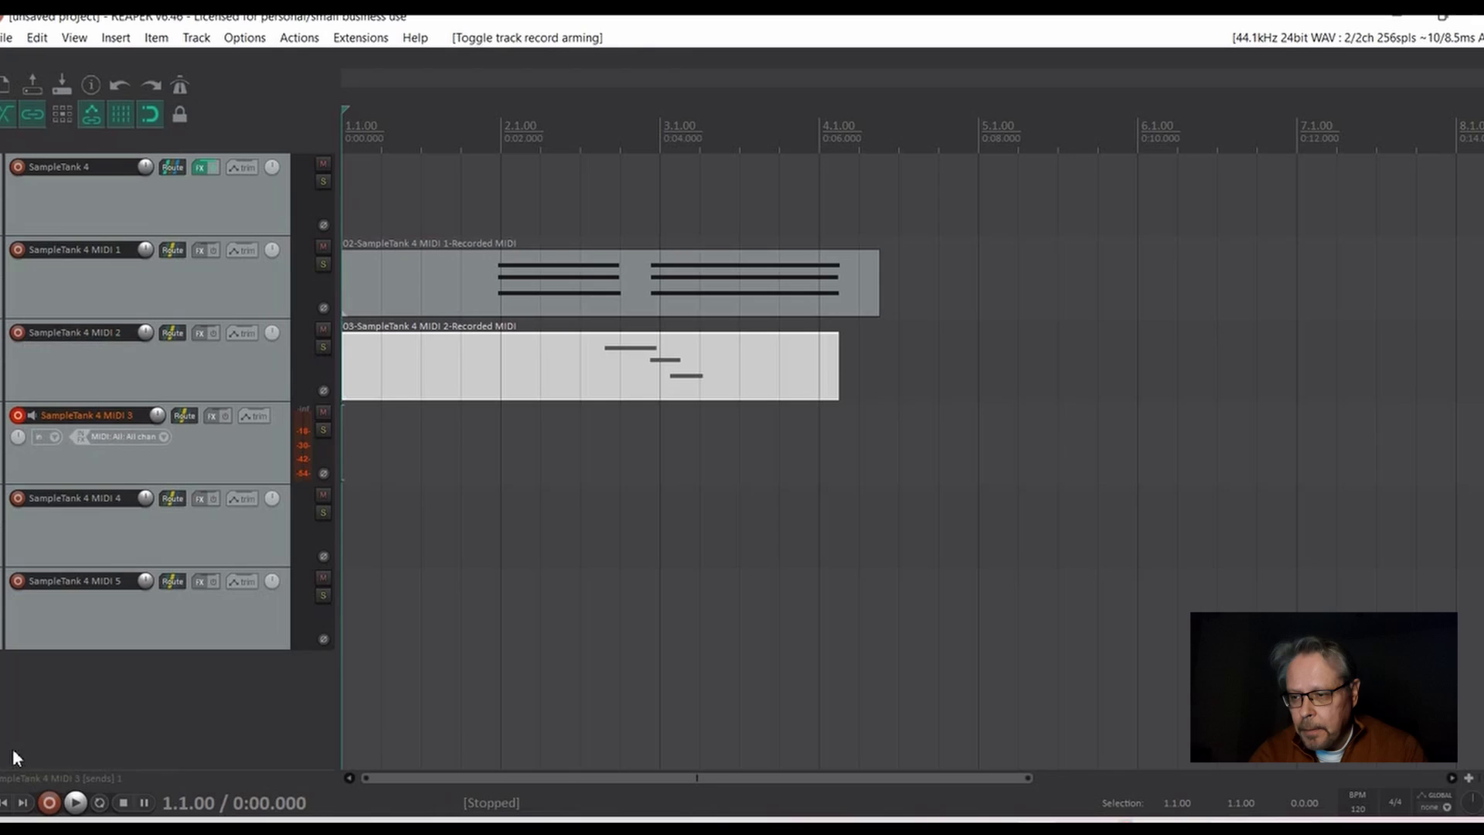
left_click(49, 804)
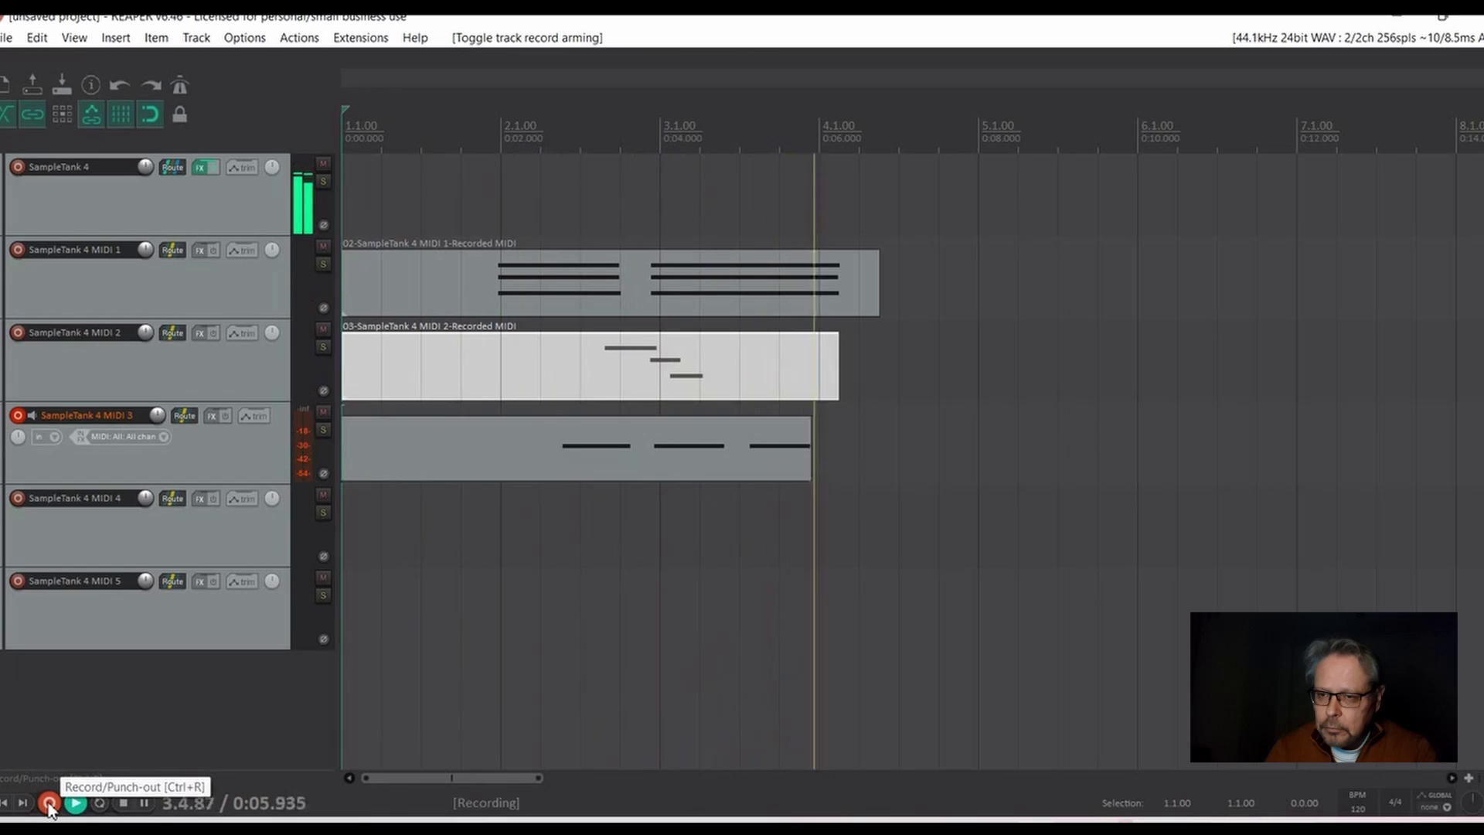
left_click(49, 804)
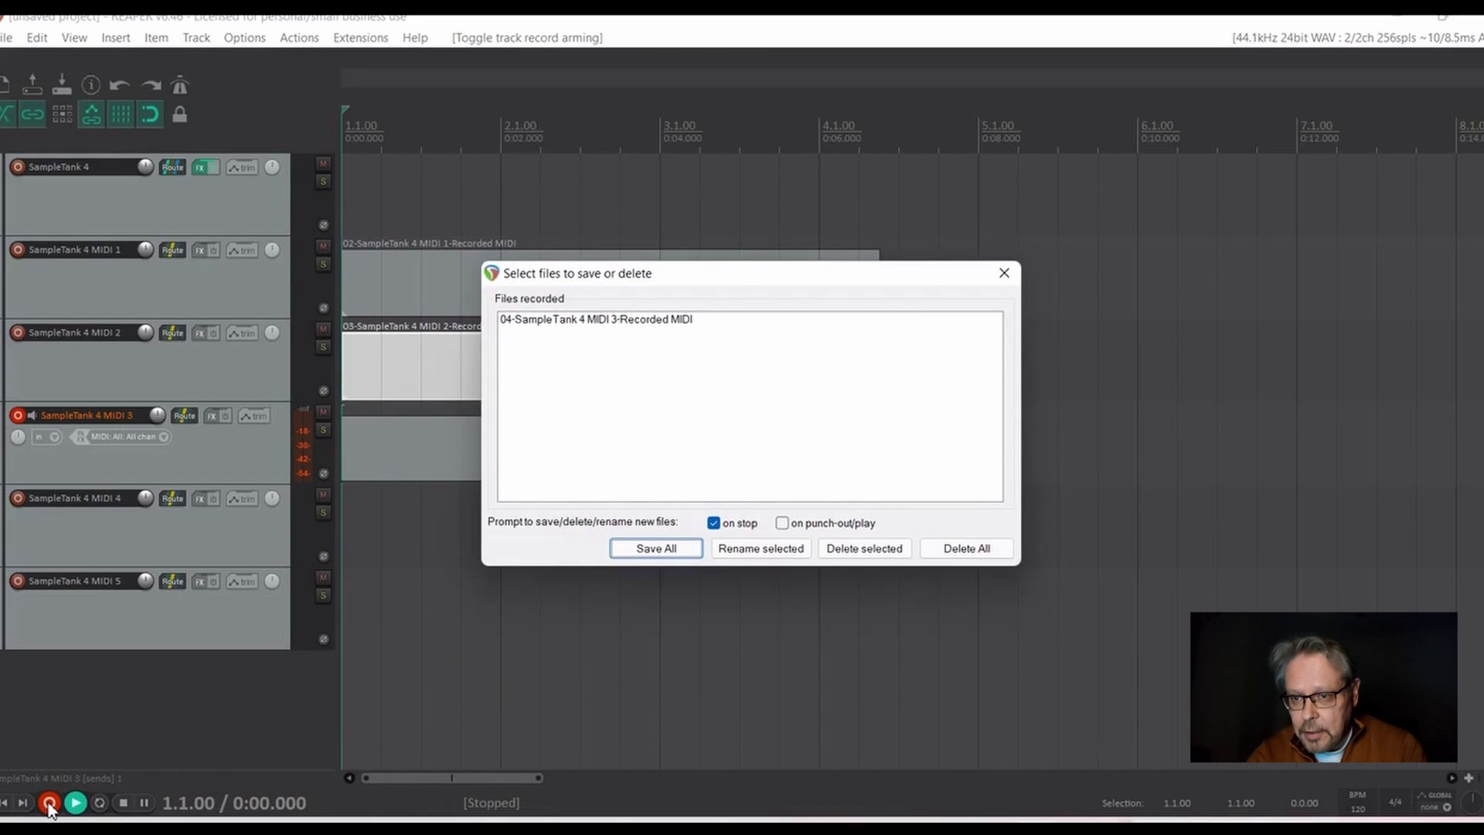
key("Return")
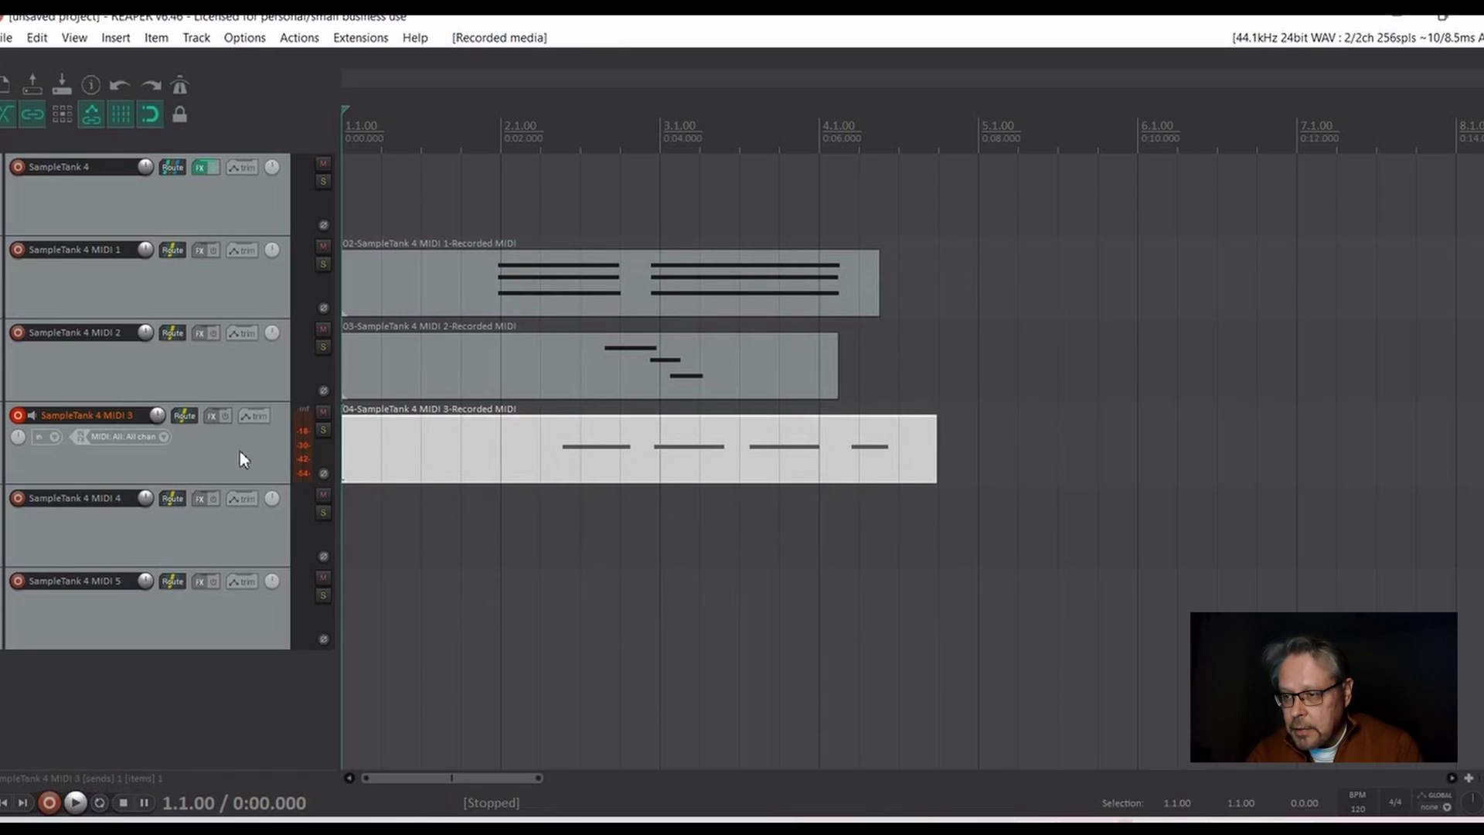
left_click(15, 416)
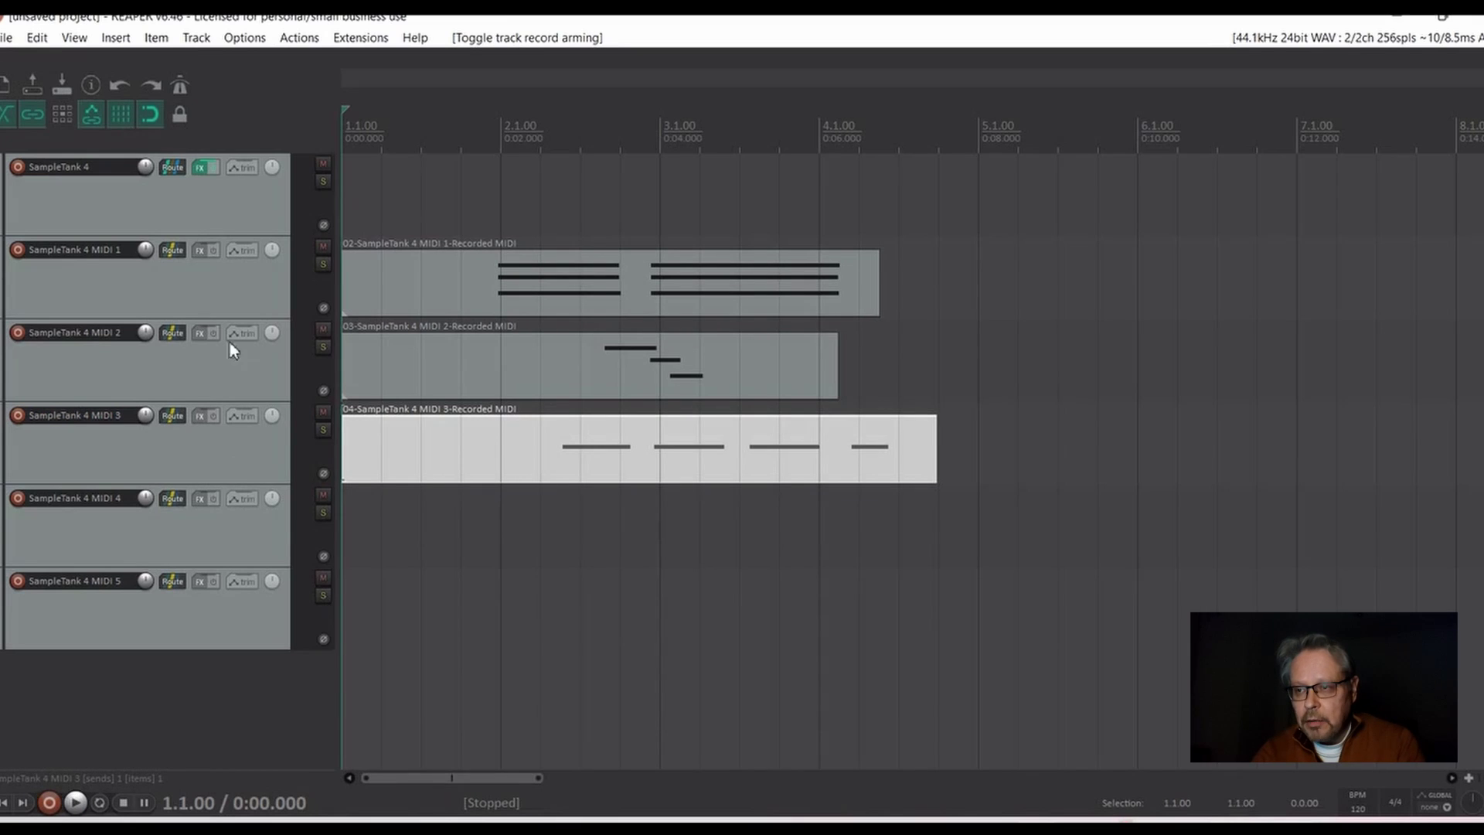
Reopen SampleTank 4 from its instrument track's FX button, showing the three loaded parts in its mixer.
left_click(177, 222)
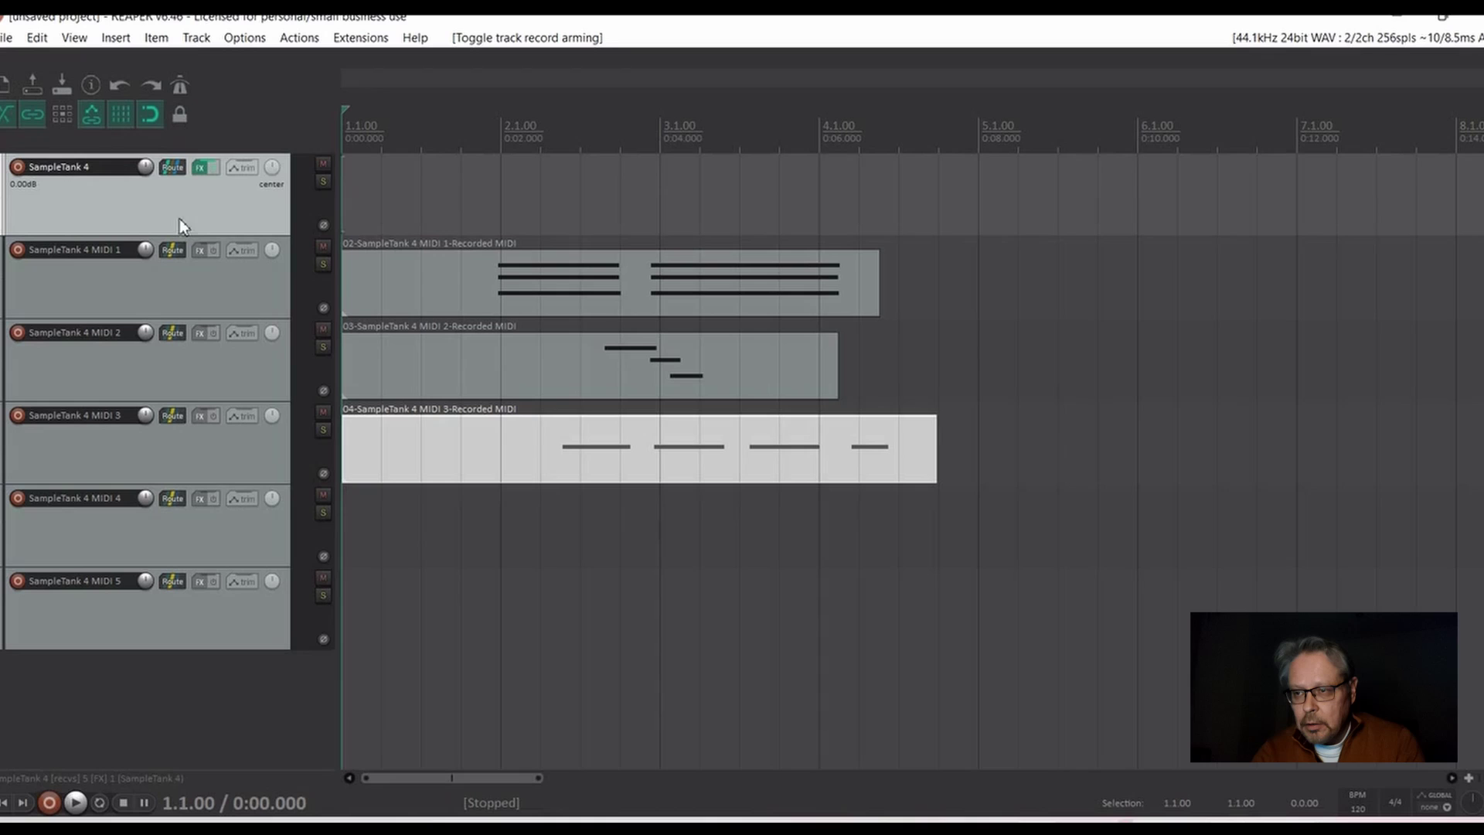
left_click(201, 168)
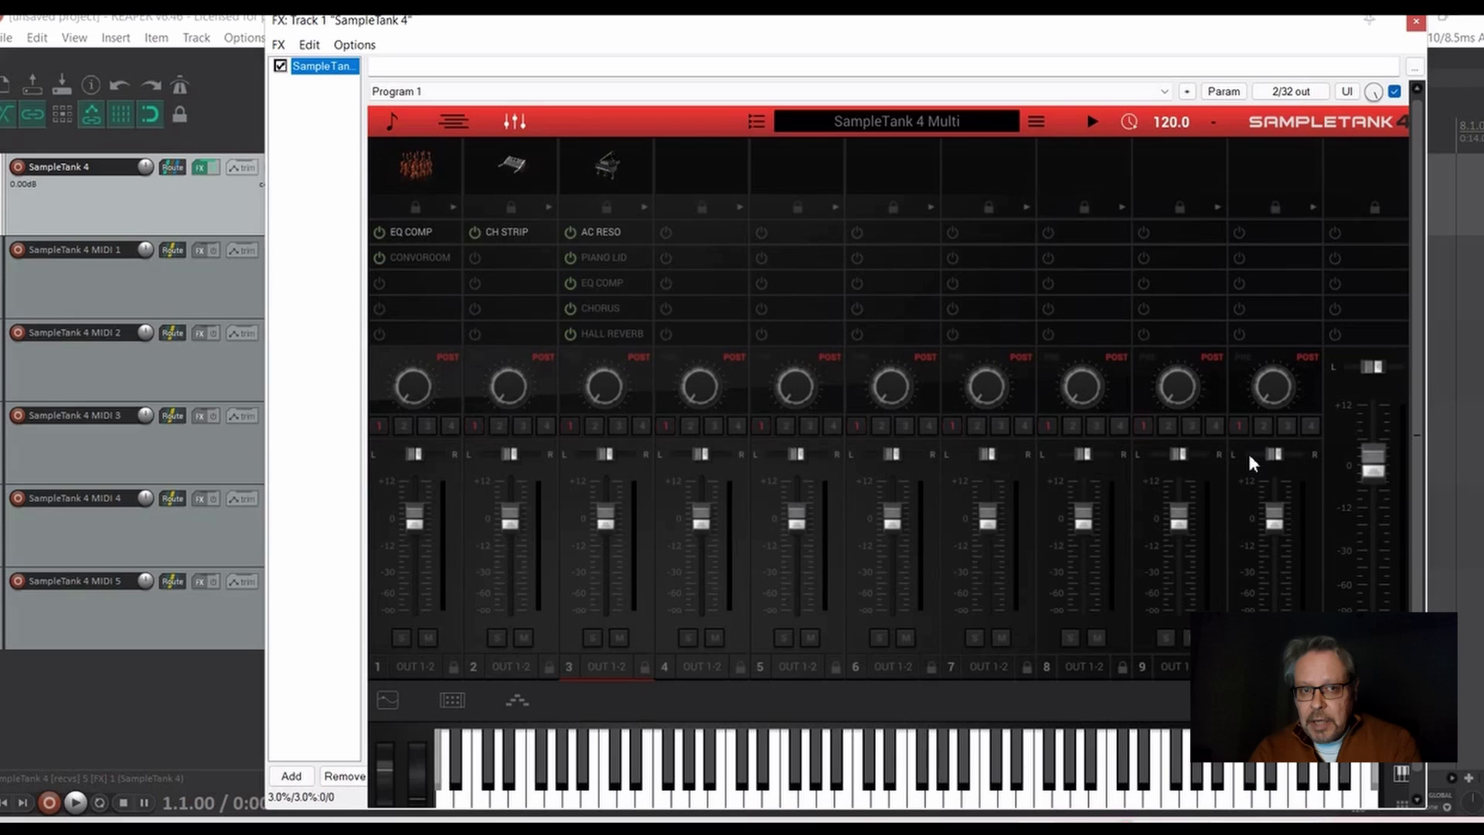
Close the FX: Track 1 window, then view the Track menu and dismiss it unused.
left_click(1414, 24)
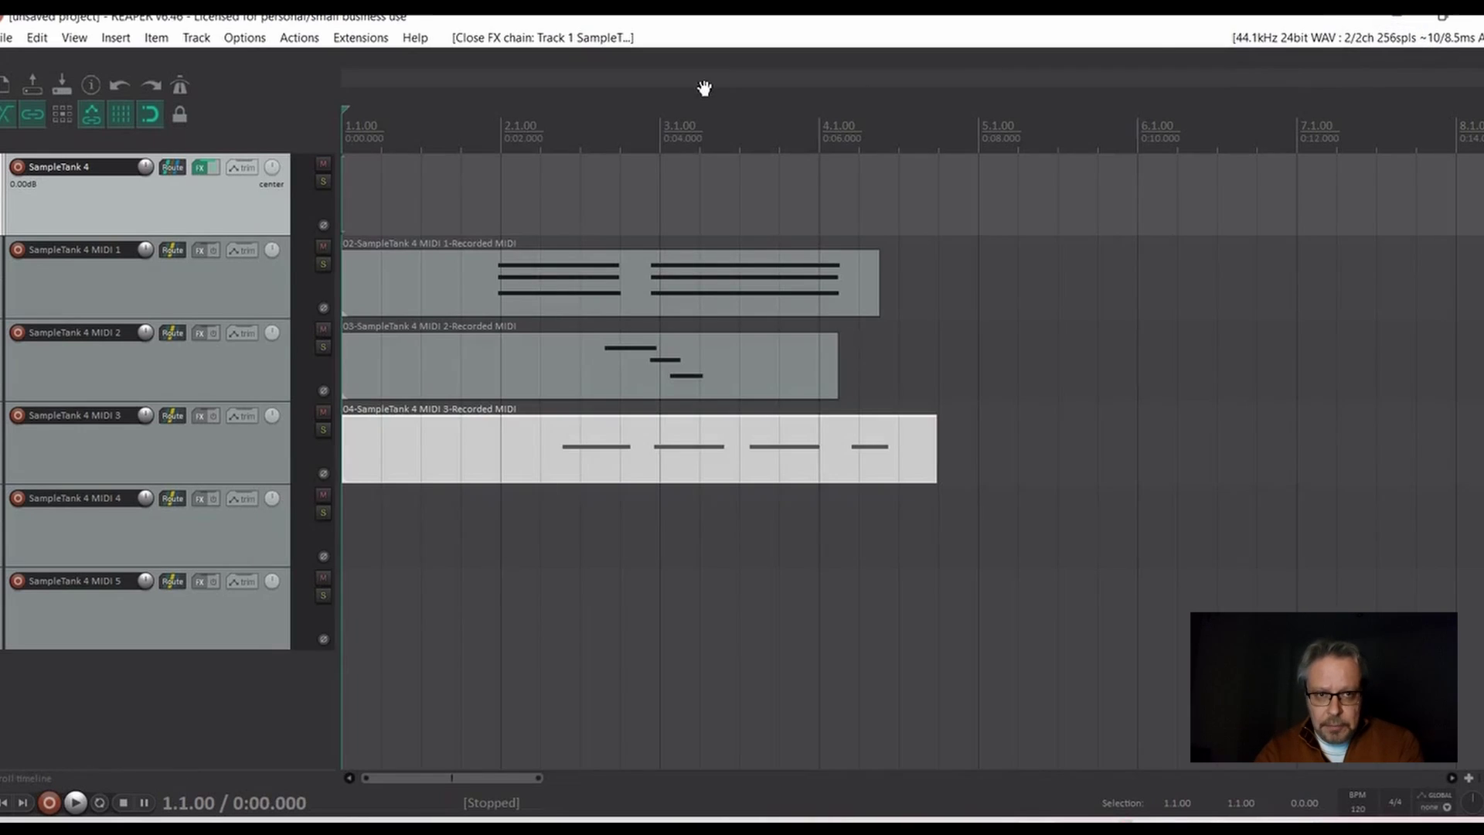
left_click(196, 41)
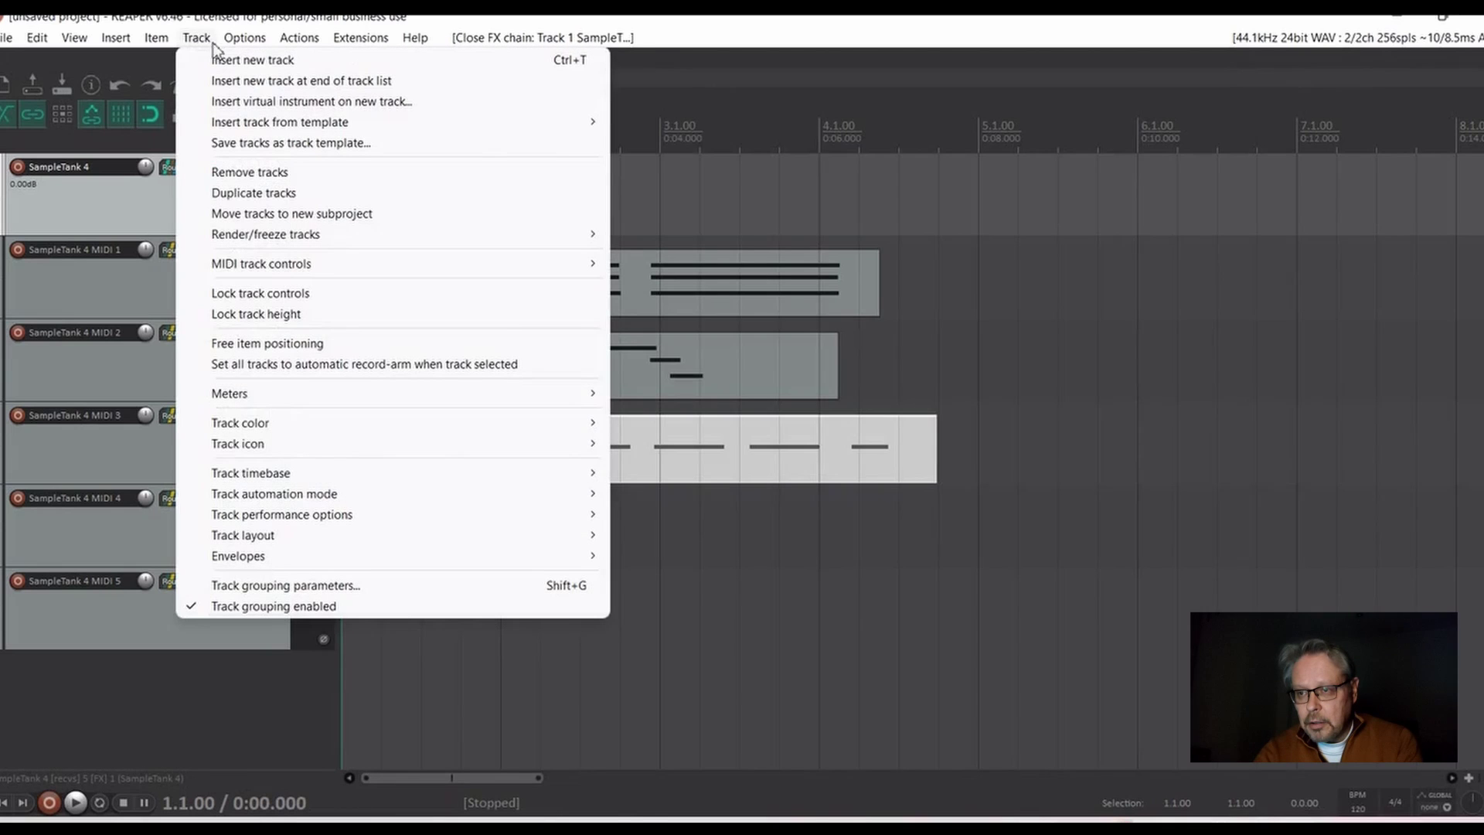
mouse_move(228, 58)
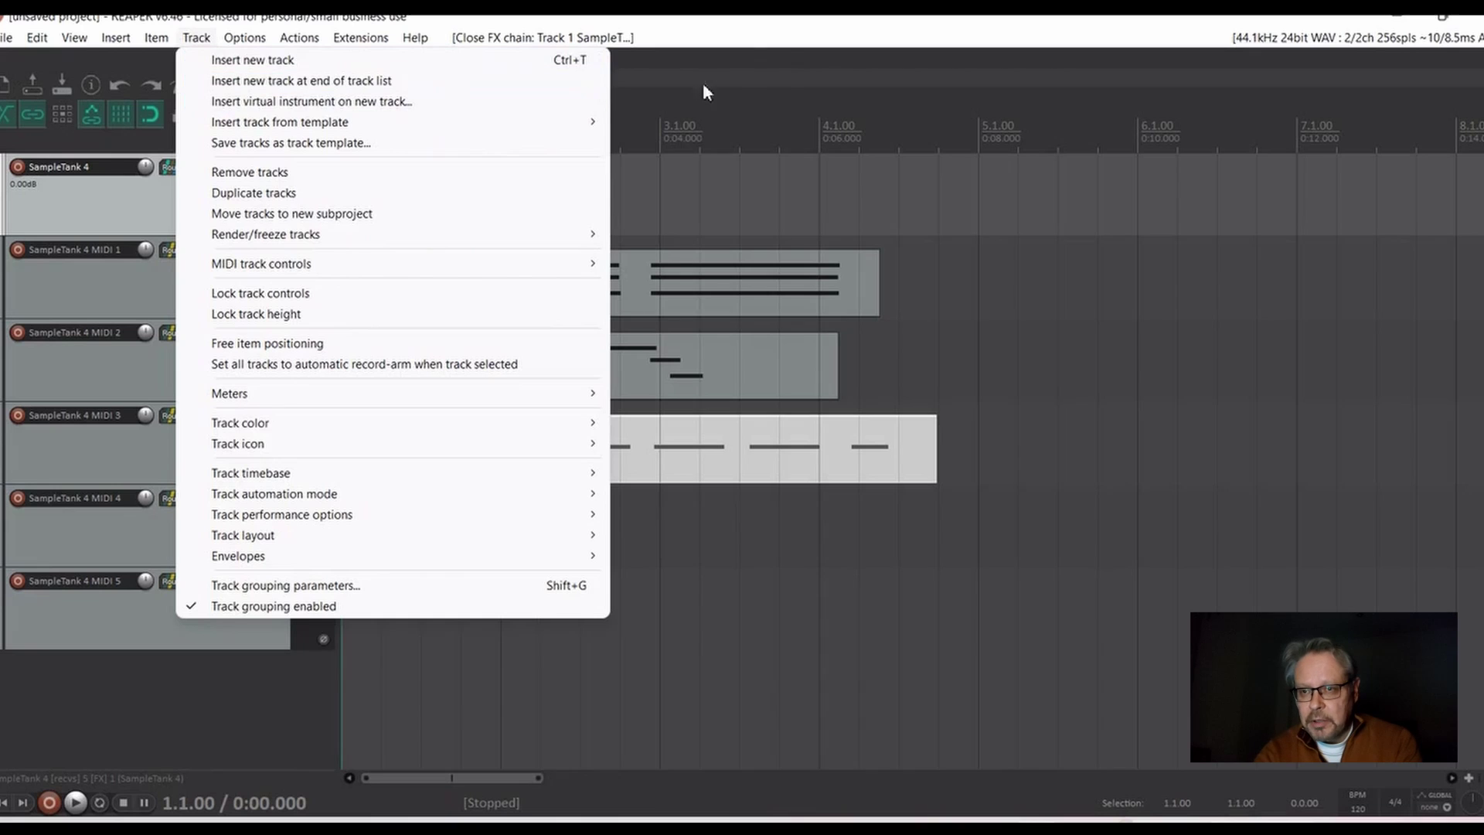
left_click(786, 45)
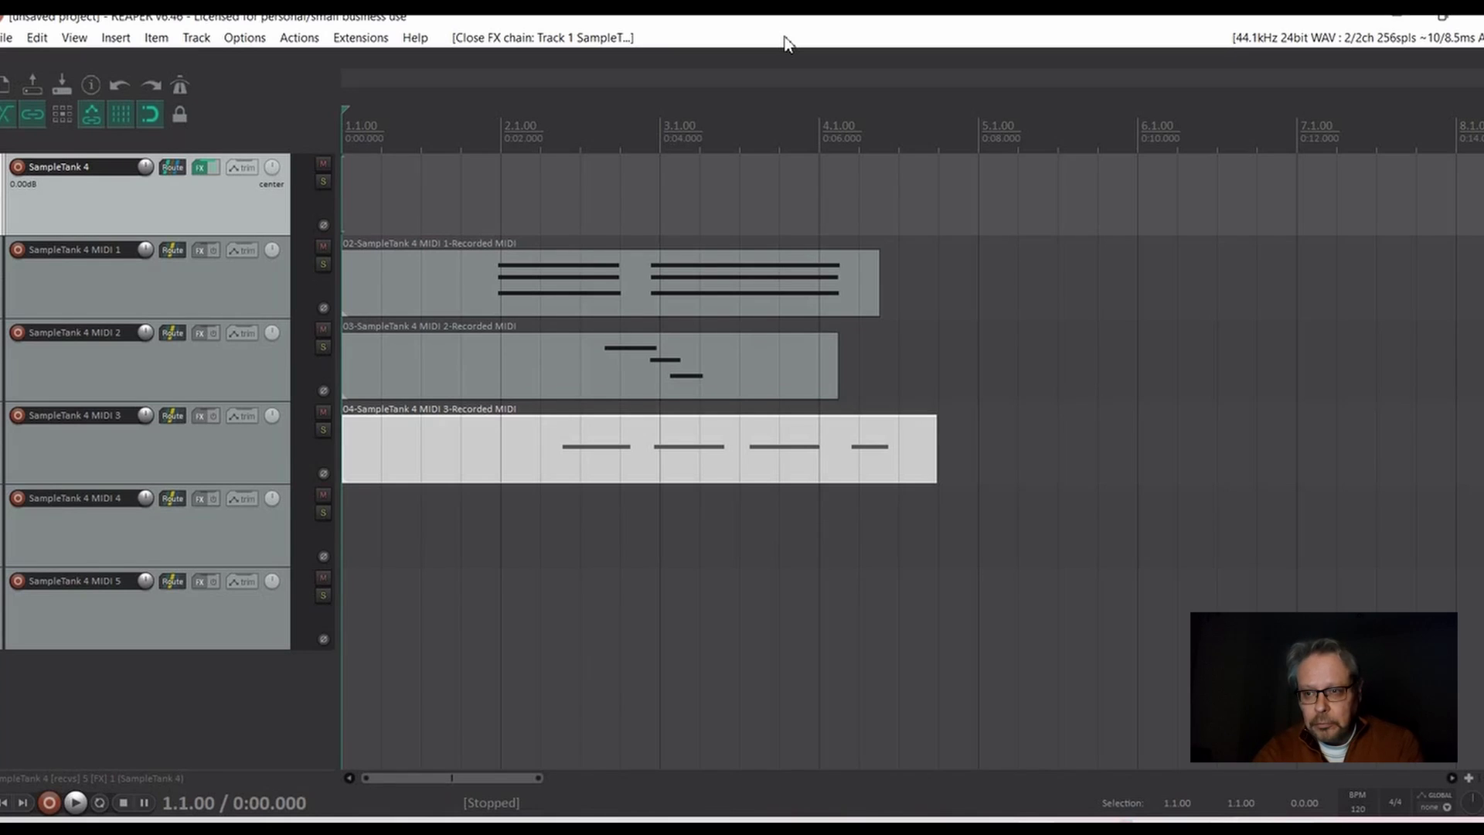
Play the project from 1.1.00 so the strings, synth and piano MIDI tracks sound together.
key("space")
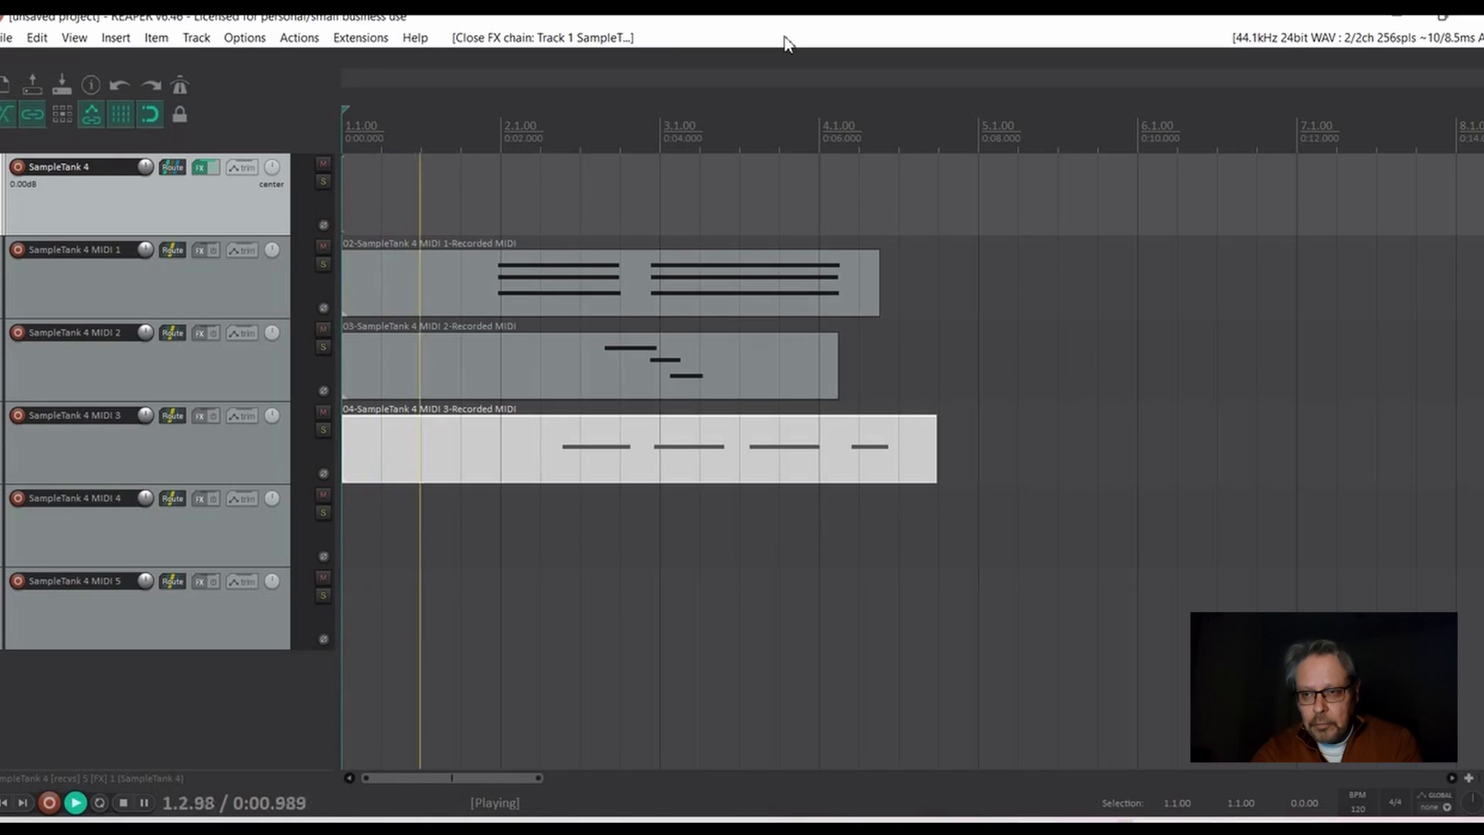